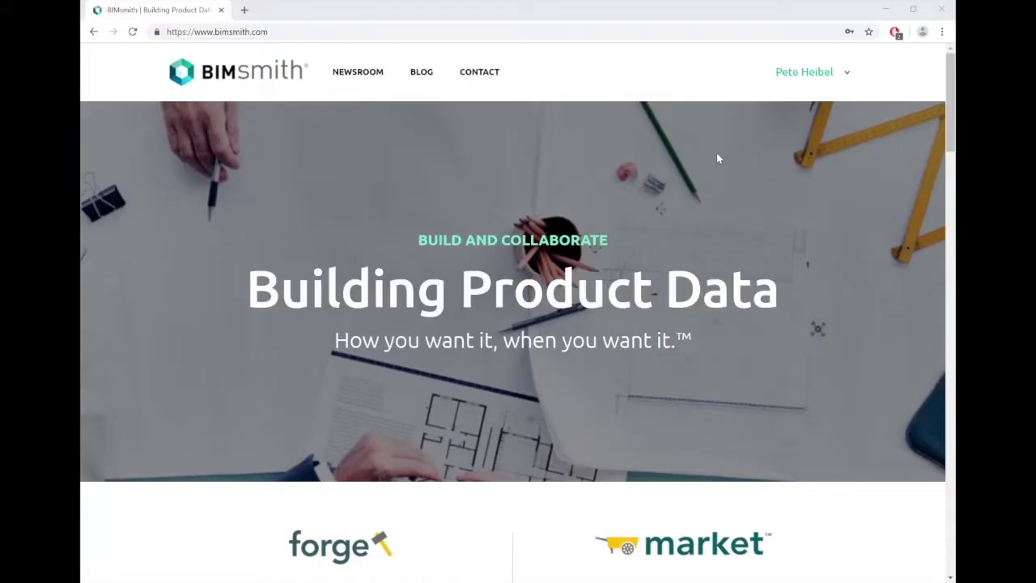
Filter the BIMsmith catalogue to Material Libraries and scroll past decking, metal panels, flooring and roof tiles
scroll(716, 152, "down", 4)
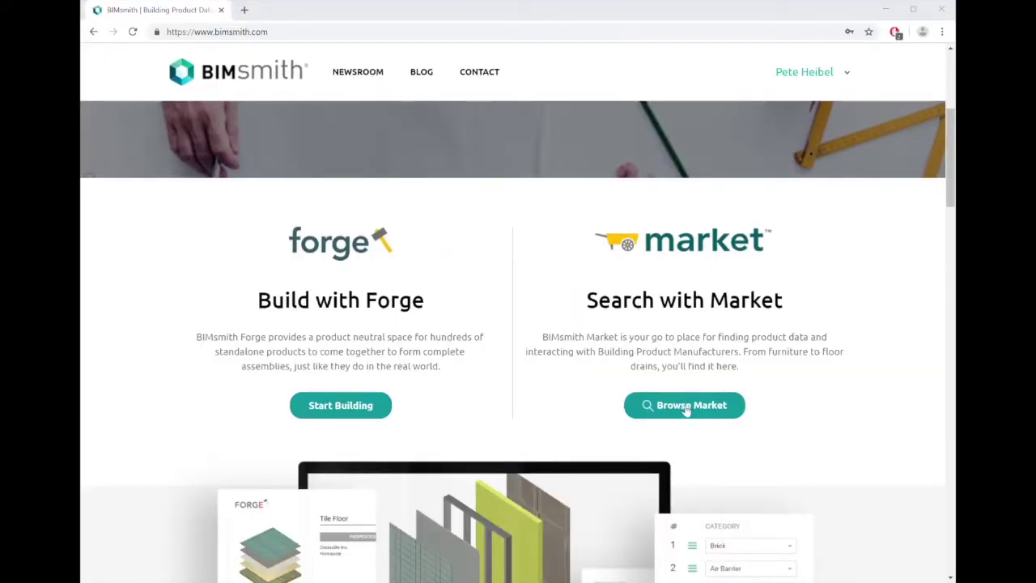
left_click(684, 411)
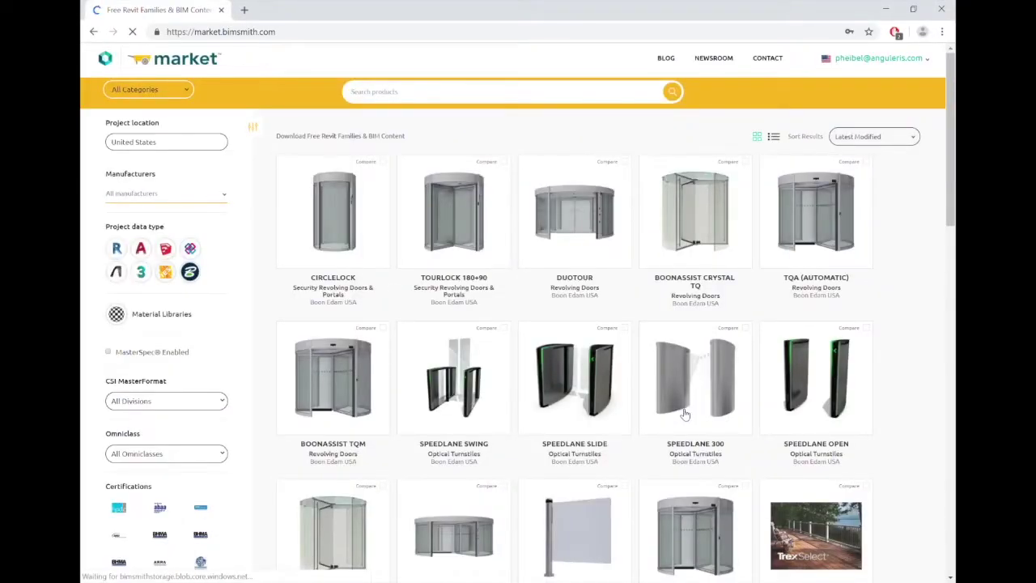
left_click(158, 320)
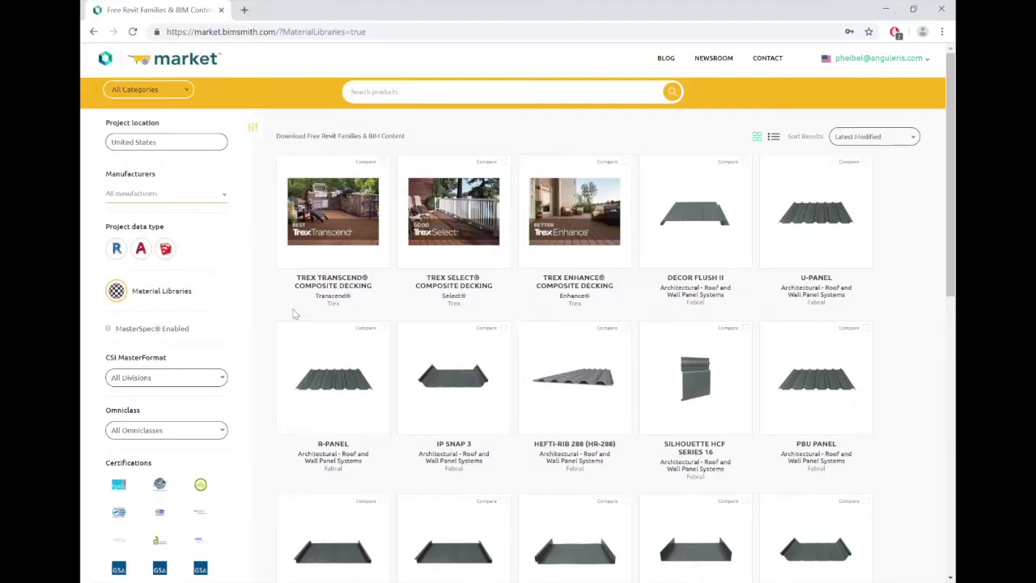
scroll(637, 311, "down", 3)
scroll(637, 312, "down", 2)
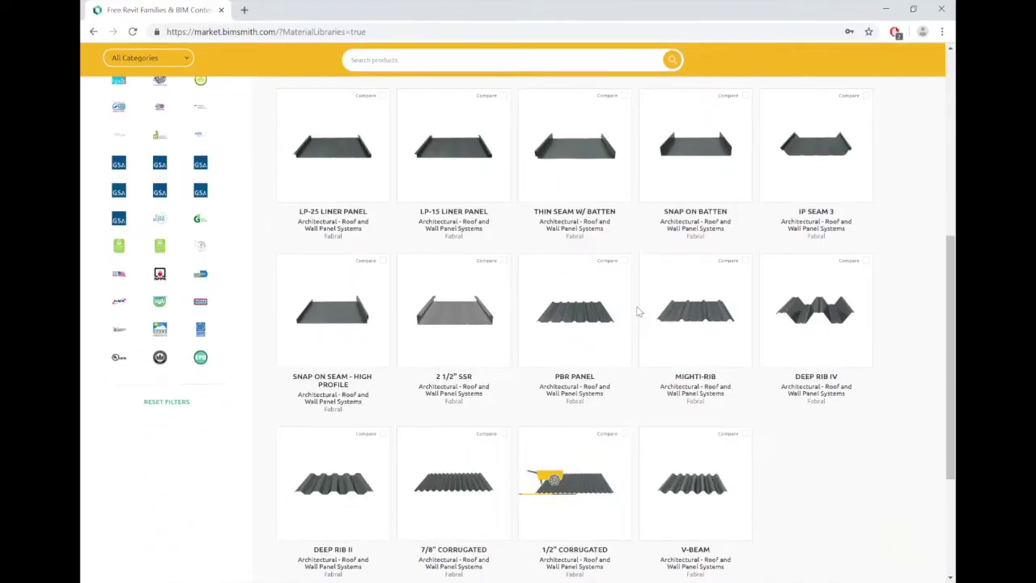
scroll(637, 311, "down", 4)
scroll(636, 312, "down", 2)
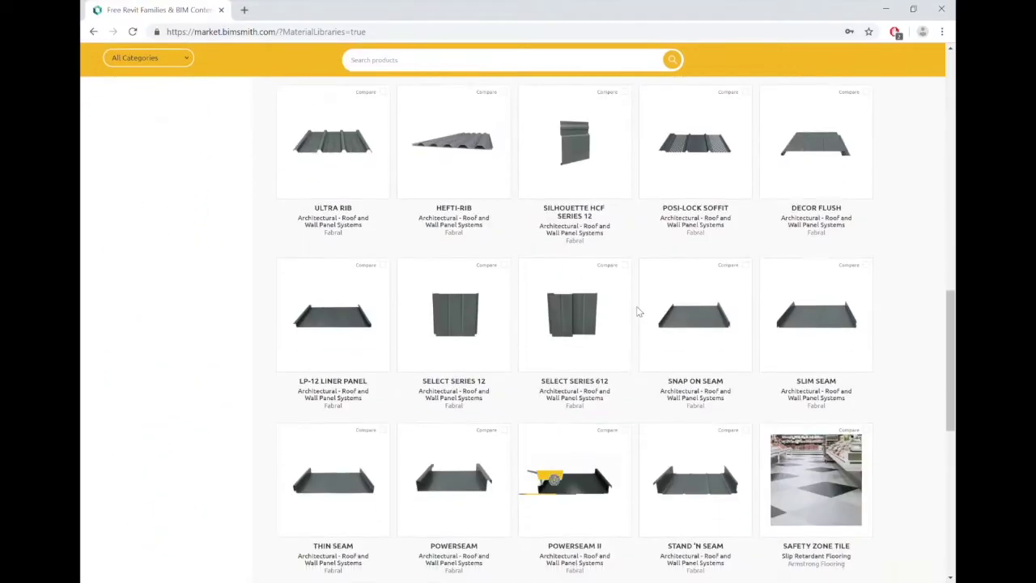
scroll(637, 312, "down", 3)
scroll(637, 311, "down", 3)
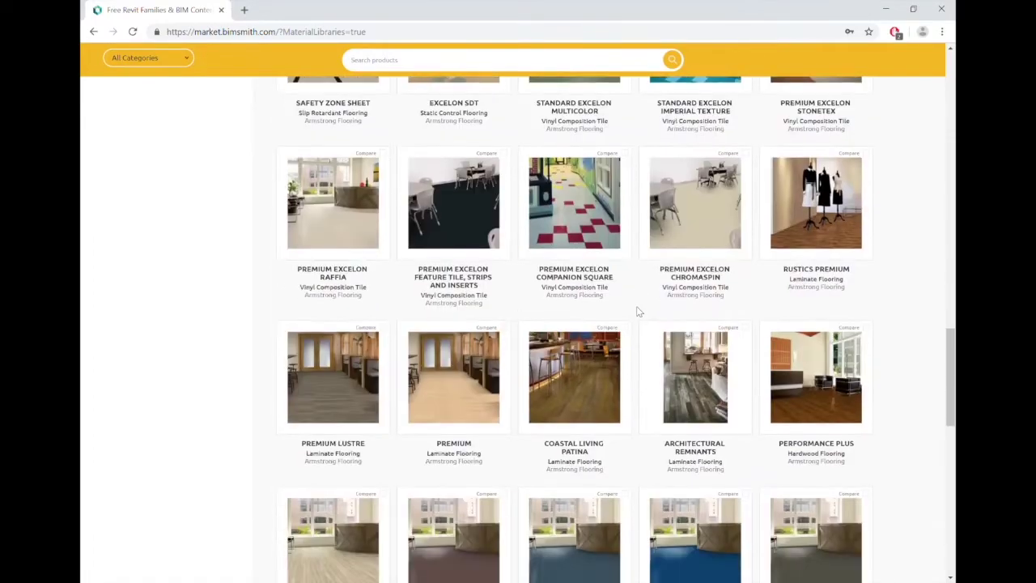
scroll(636, 312, "down", 3)
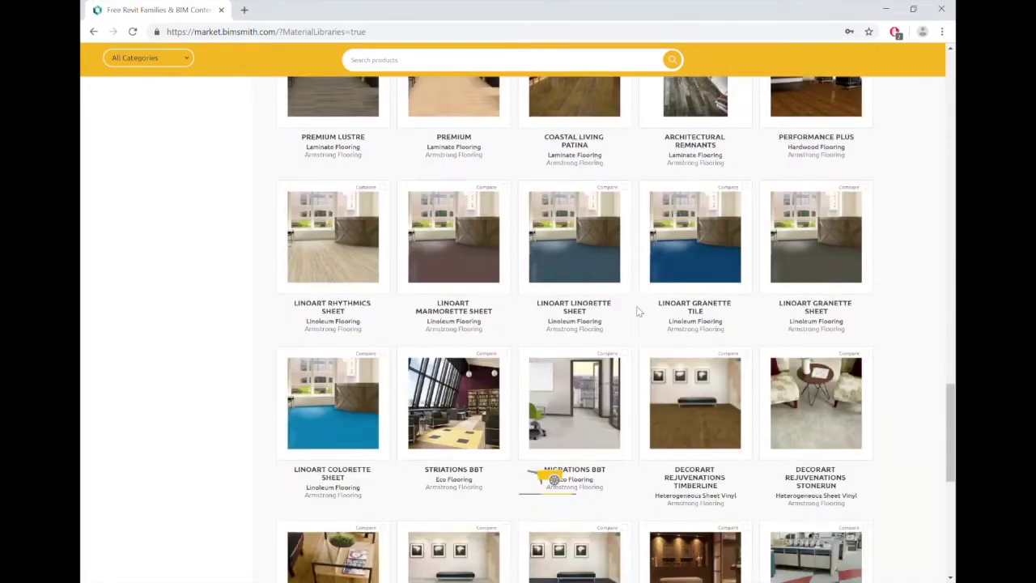
scroll(637, 312, "down", 4)
scroll(636, 312, "down", 2)
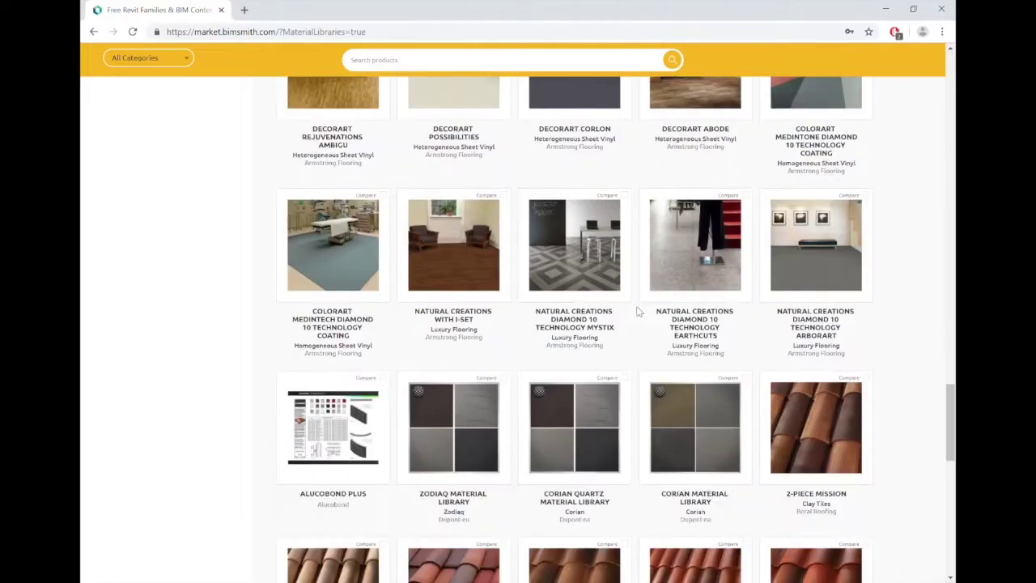
scroll(637, 312, "down", 5)
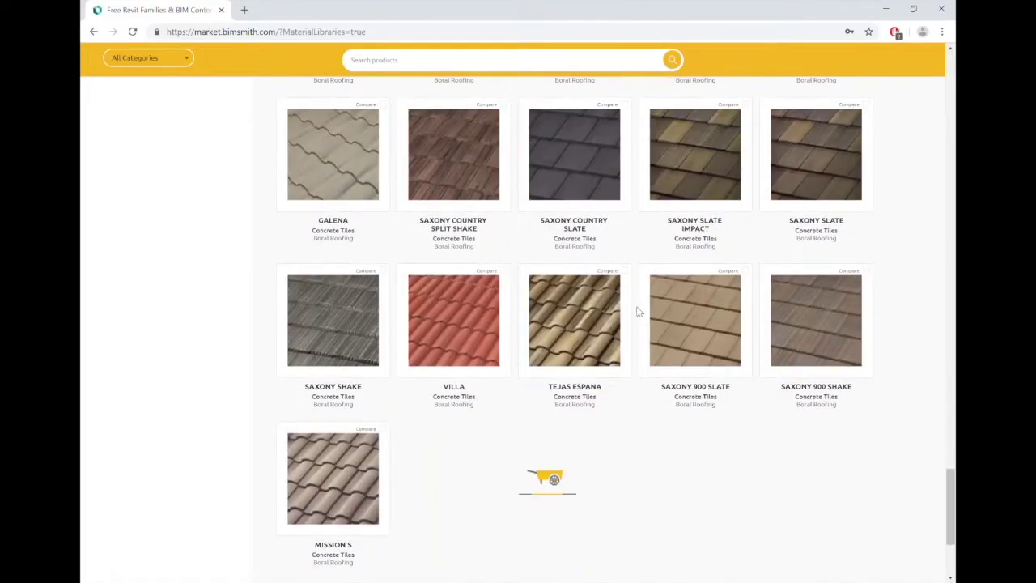
Search 'ppg' and browse the PPG Paints manufacturer page
left_click(513, 60)
type("ppg")
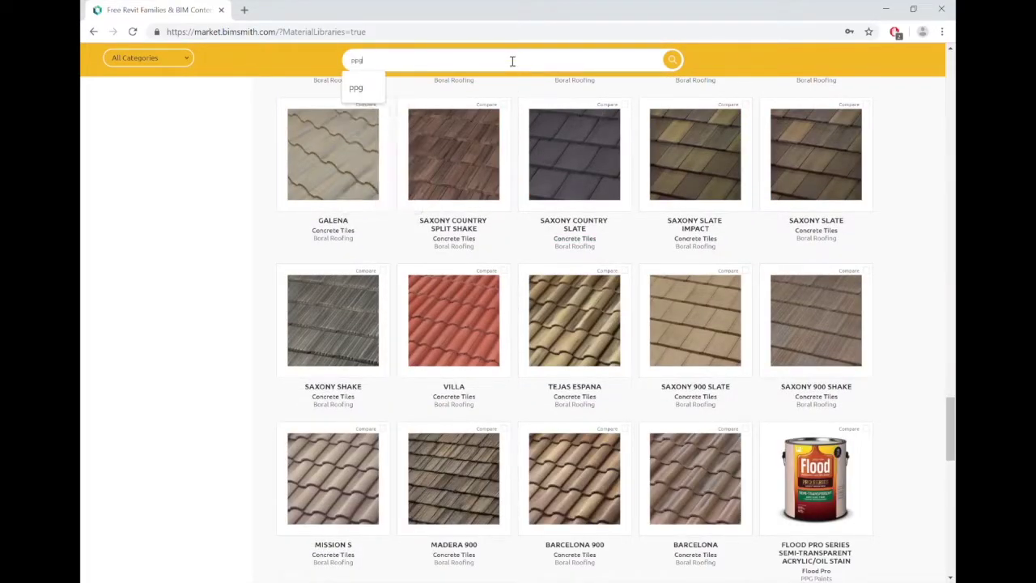
key("Down")
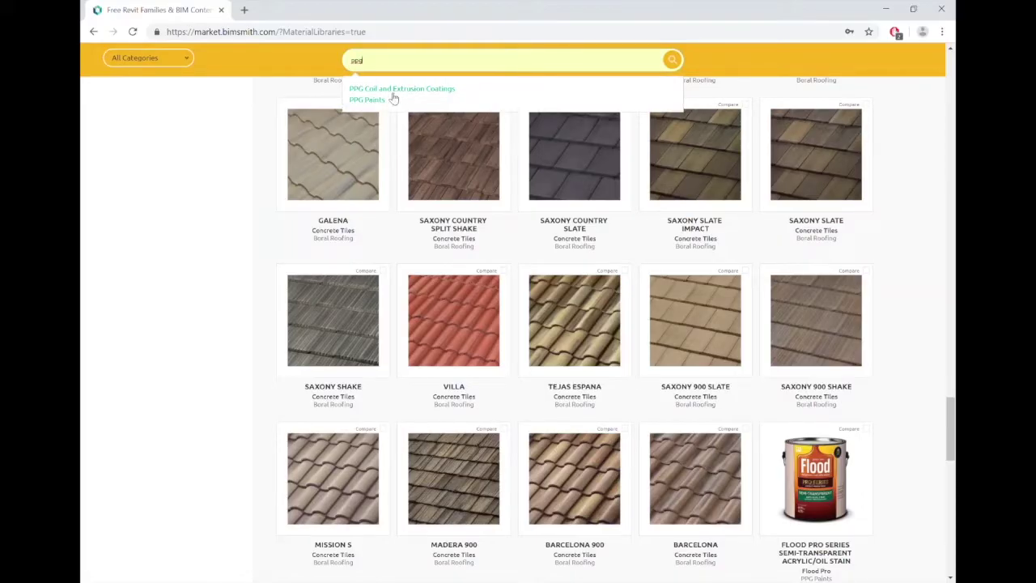
left_click(372, 100)
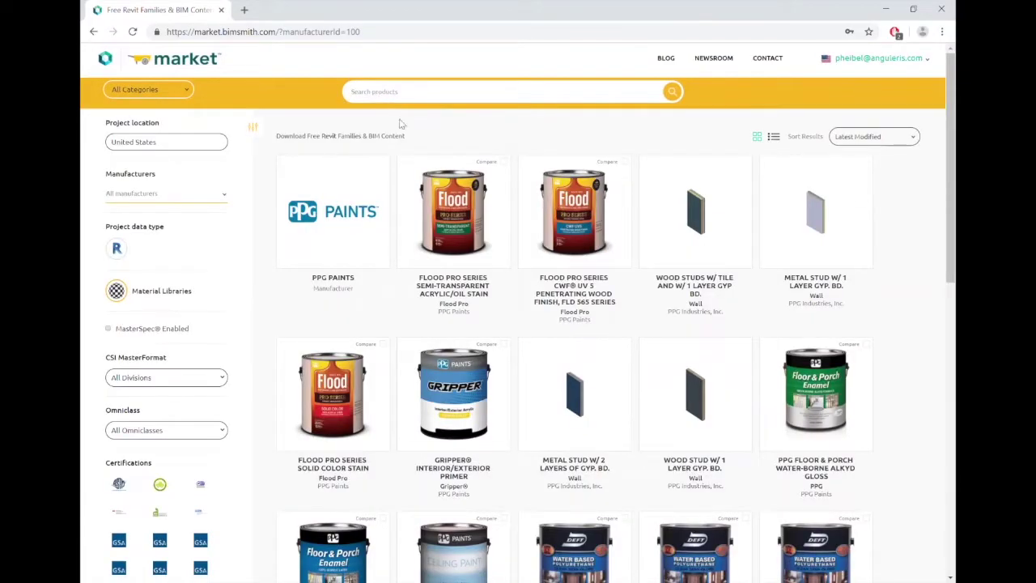
scroll(625, 319, "down", 2)
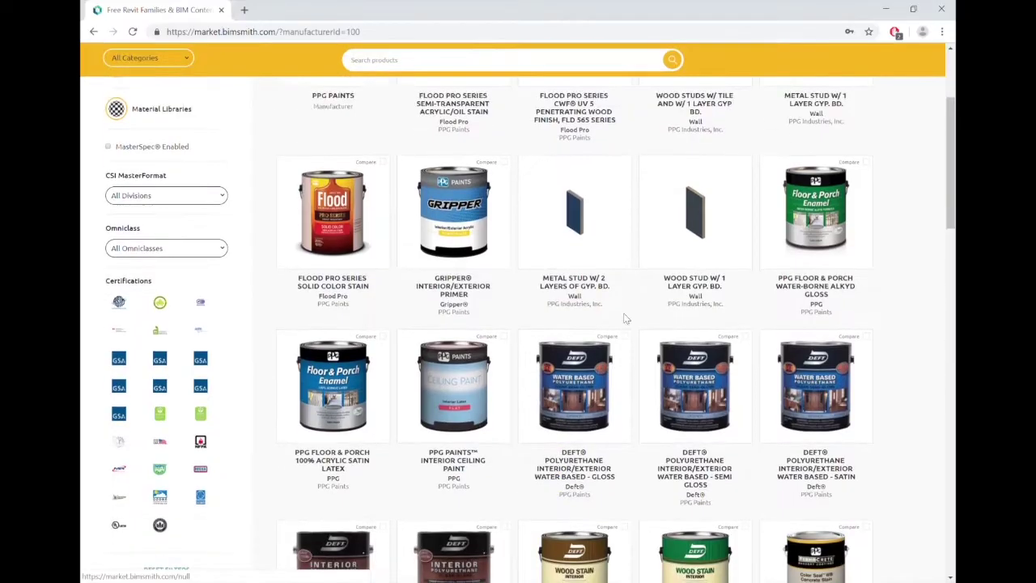
scroll(625, 319, "down", 2)
scroll(625, 319, "down", 2)
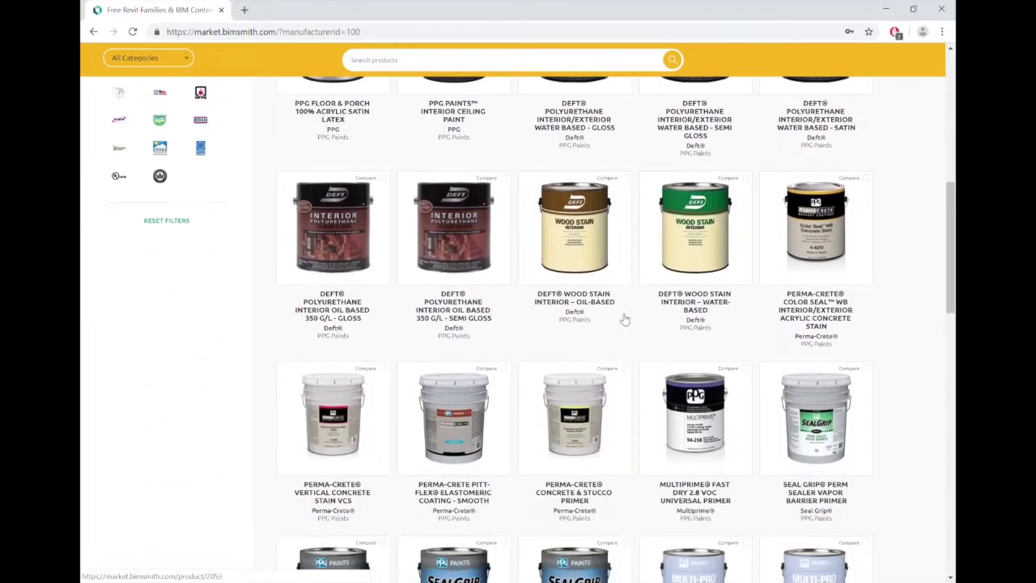
scroll(625, 319, "down", 1)
scroll(625, 319, "down", 1)
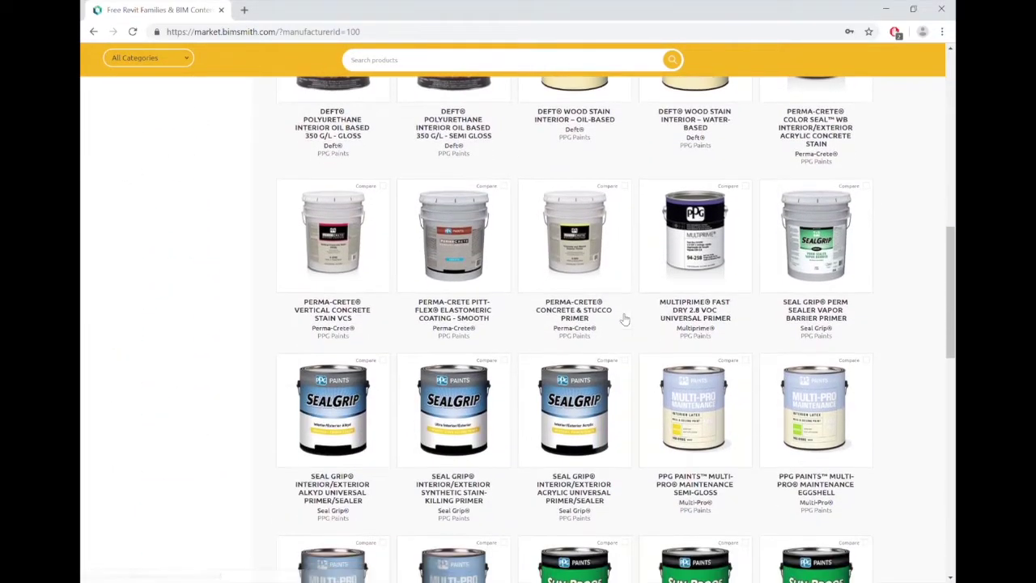
Search the PPG Paints products for 'inter' to list interior paints
left_click(430, 57)
type("interio")
key("Return")
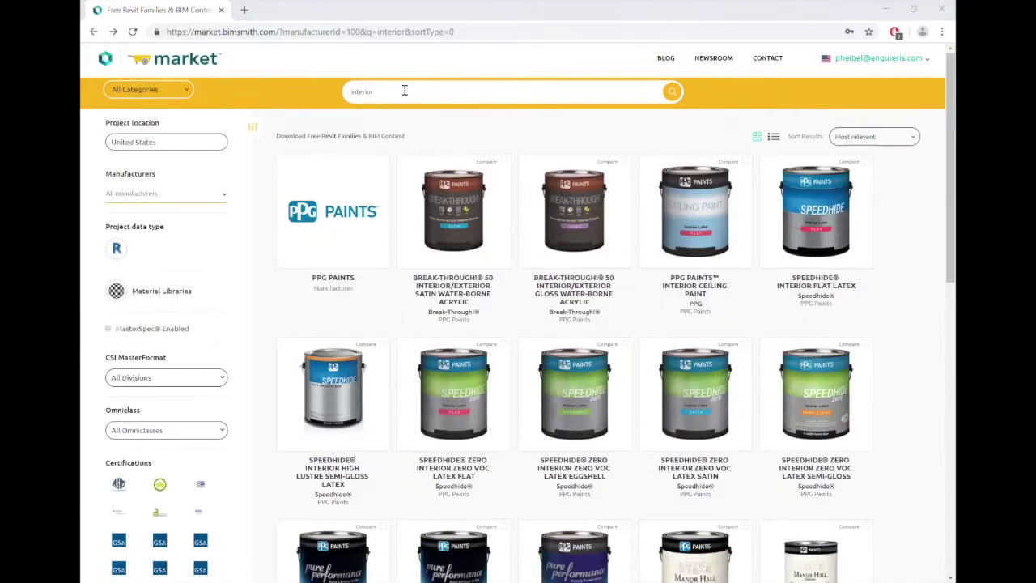
Review Speedhide Interior Flat Latex, then mark it and Speedhide Interior High Lustre for comparison
left_click(798, 212)
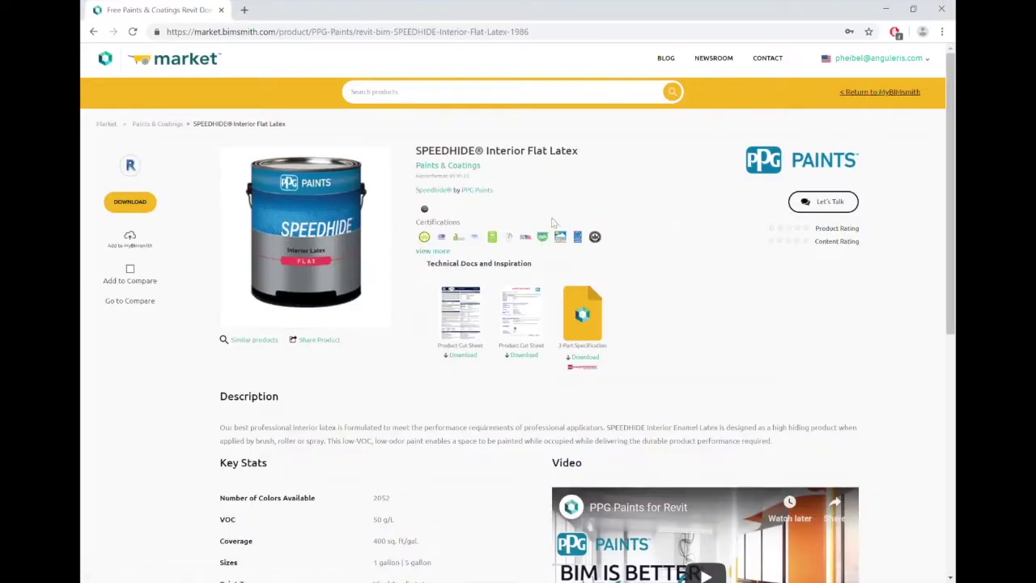
scroll(554, 223, "down", 1)
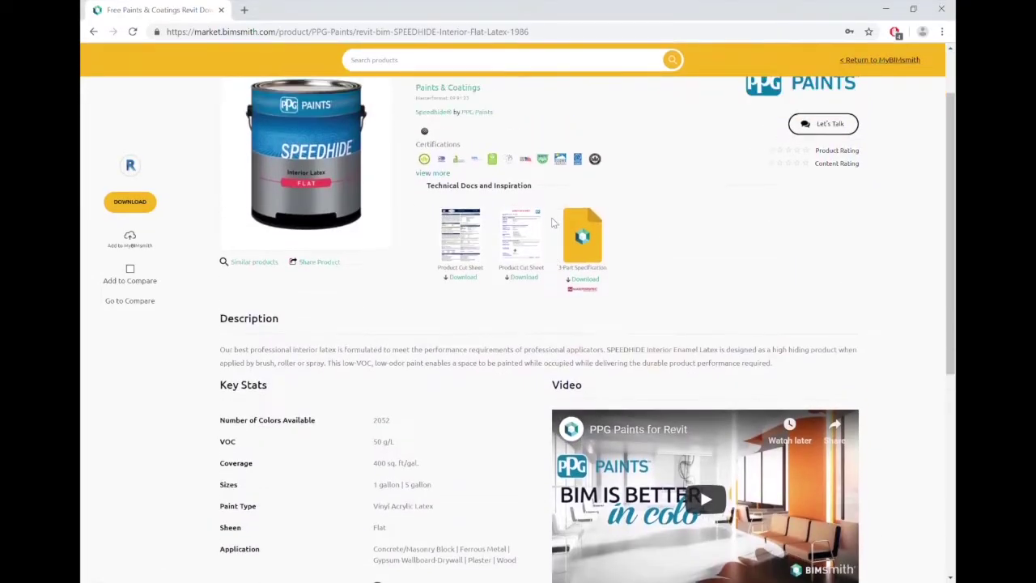
scroll(554, 222, "up", 1)
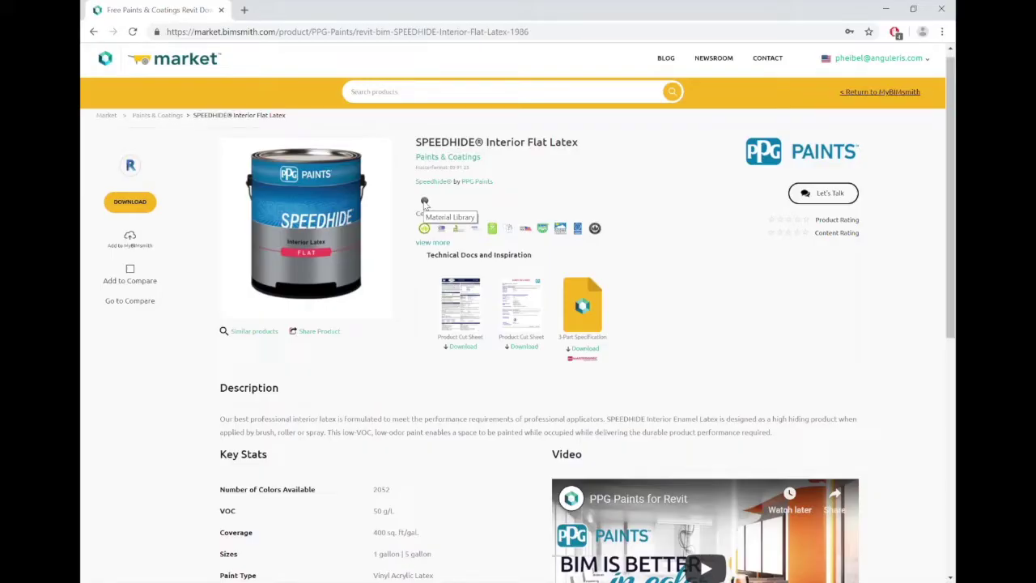
key("alt+Left")
left_click(866, 163)
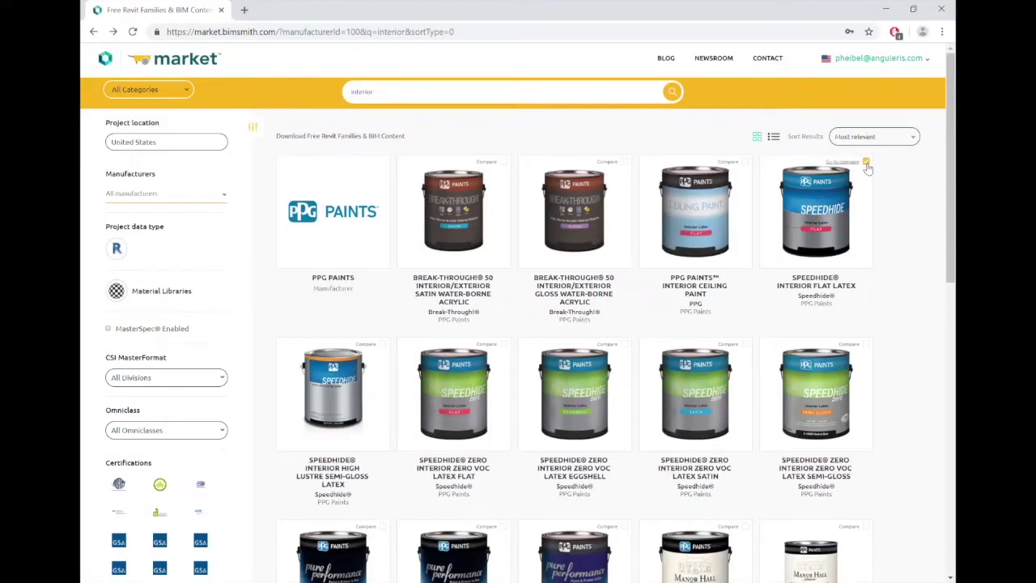
left_click(383, 345)
Compare three Speedhide paints, noting Flat sheen and 0 g/L VOC, and download zero Flat's Revit file
left_click(503, 345)
left_click(491, 346)
scroll(492, 351, "down", 1)
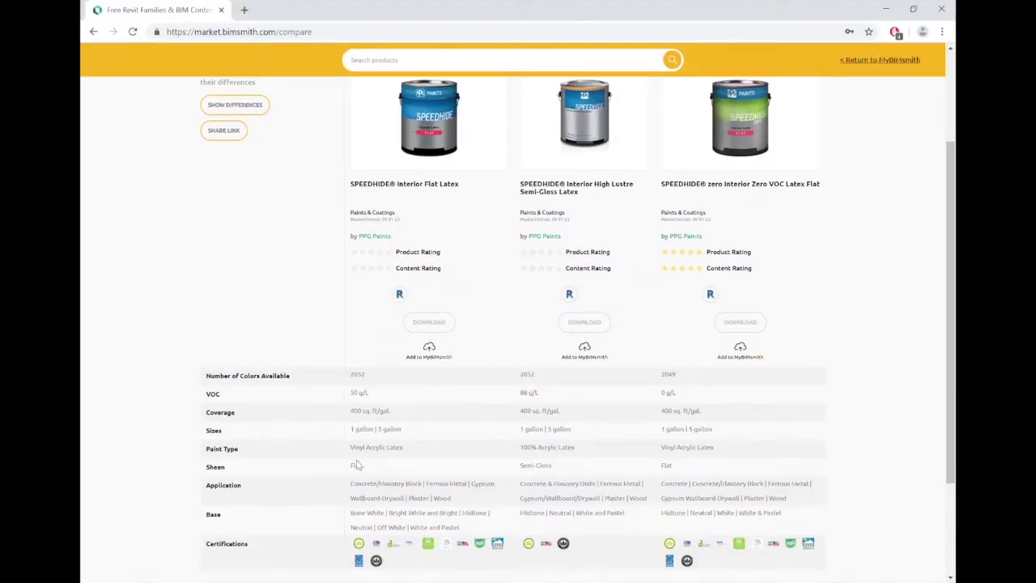
left_click_drag(352, 465, 366, 469)
left_click_drag(661, 392, 678, 395)
left_click(709, 296)
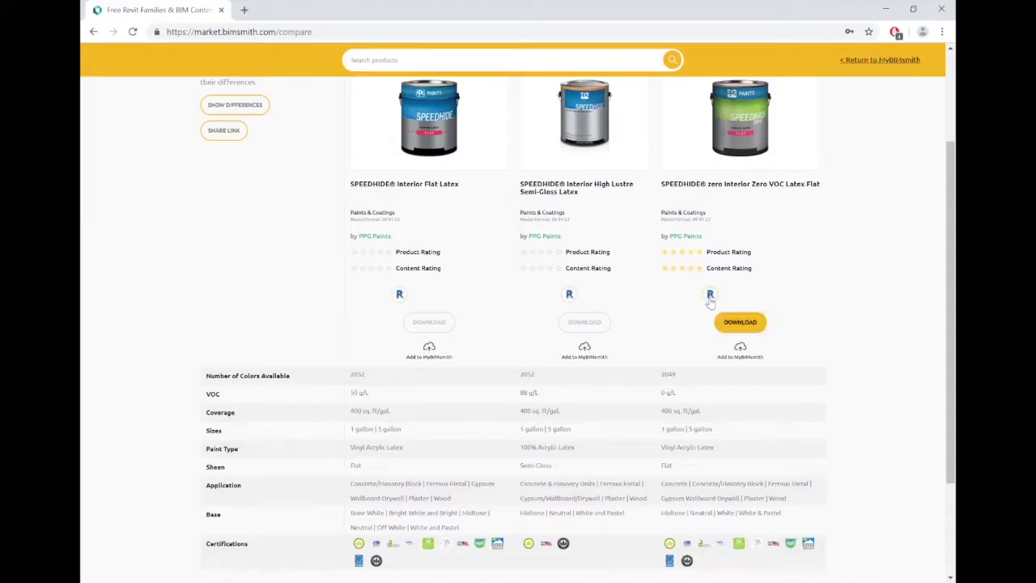
left_click(739, 321)
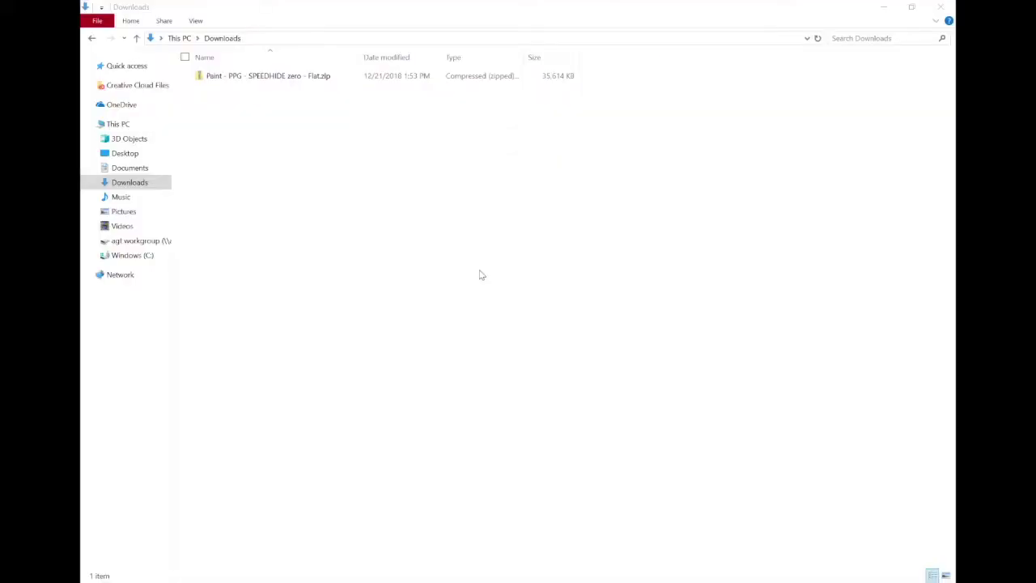
Extract the downloaded Speedhide zip into its suggested Downloads folder and open that folder
left_click(268, 81)
right_click(267, 84)
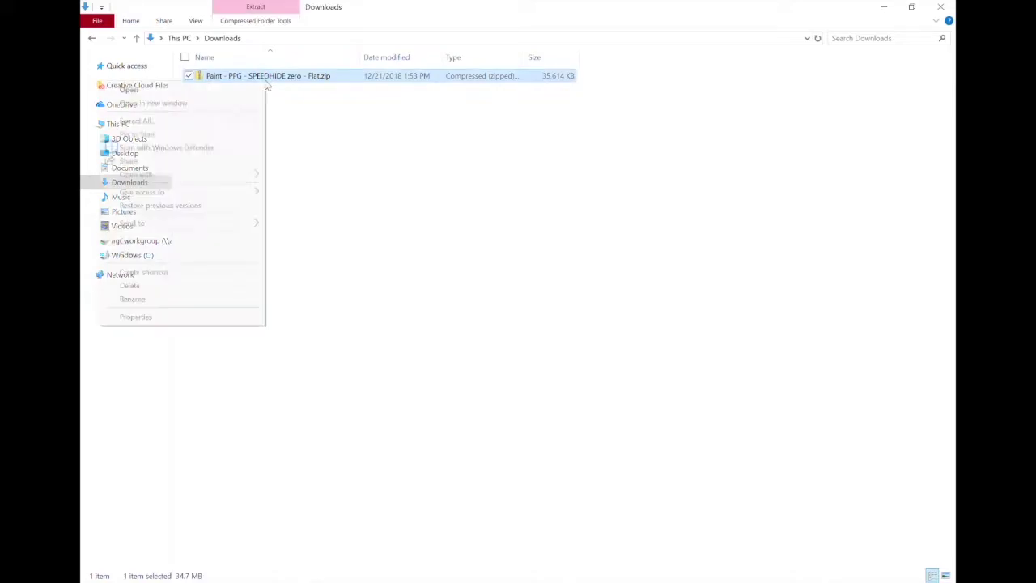
left_click(251, 121)
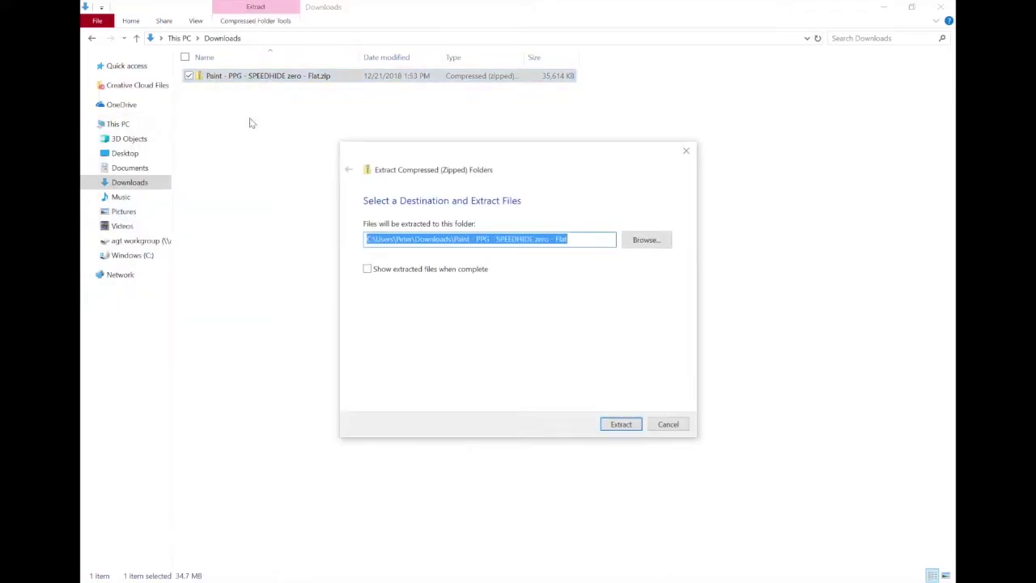
key("Return")
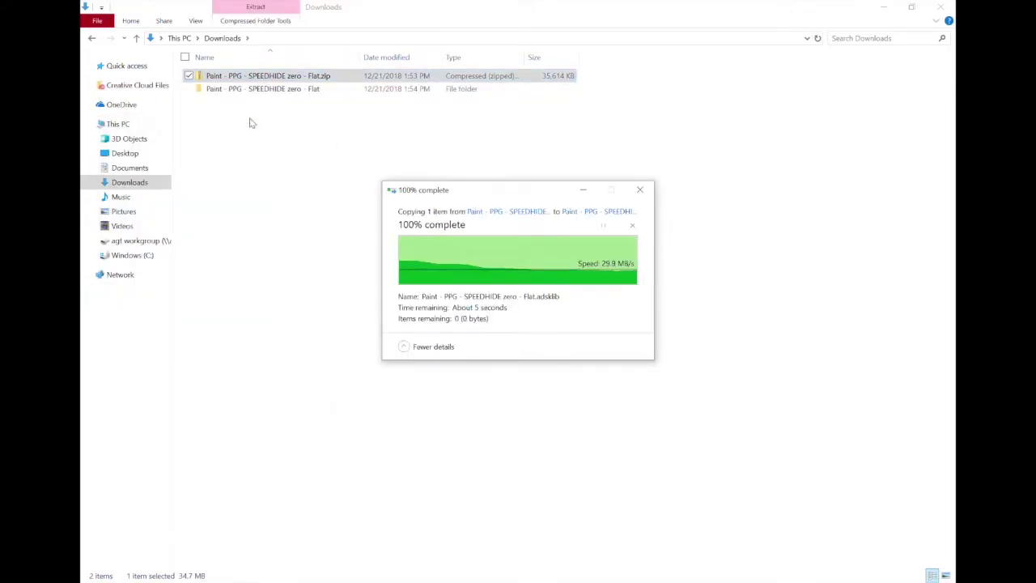
double_click(270, 90)
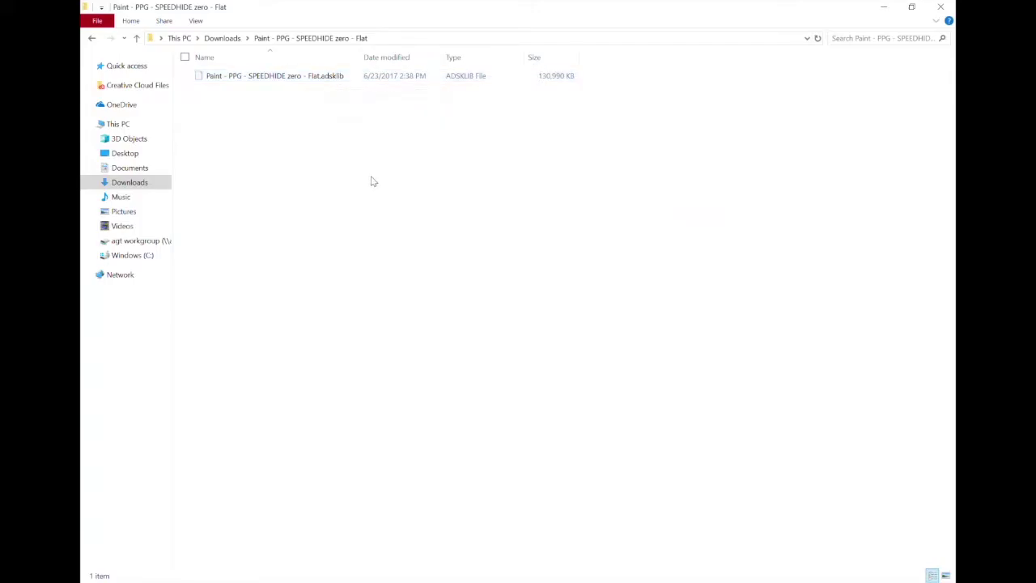
key("alt+Tab")
Open the {3D} view and the Manage > Materials browser, showing libraries with AEC Materials collapsed
key("alt+Tab")
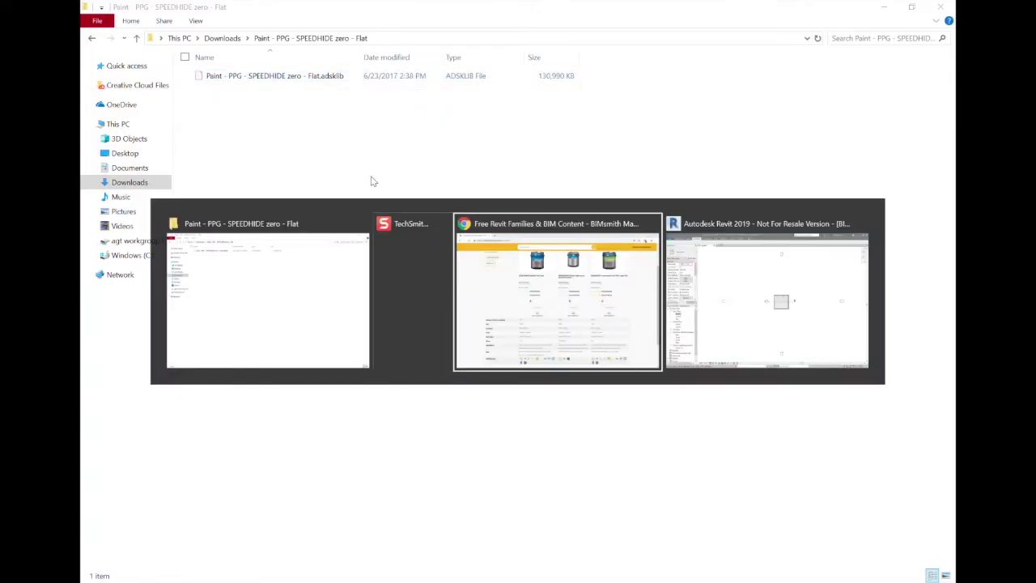
key("alt+Tab")
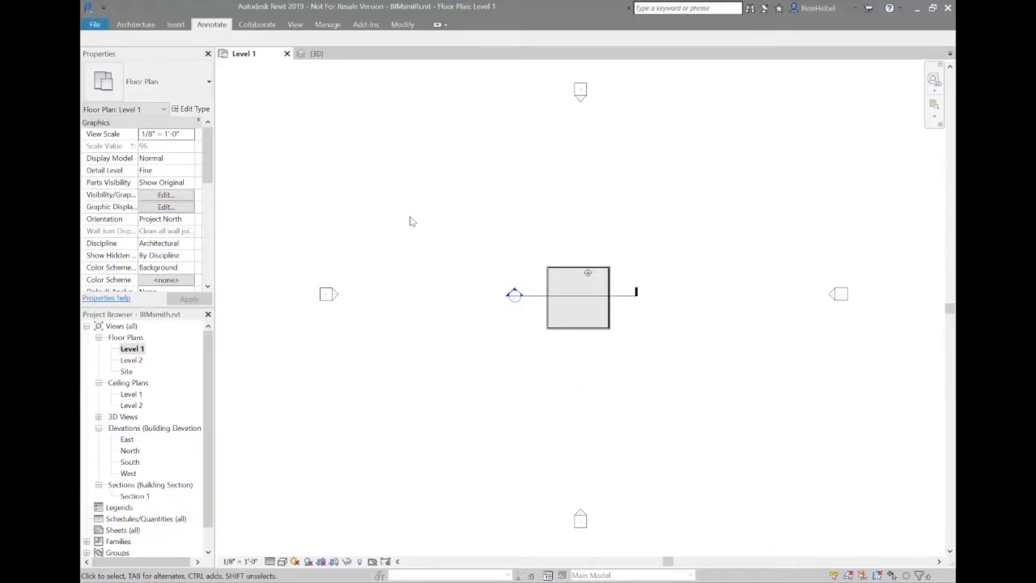
left_click(348, 57)
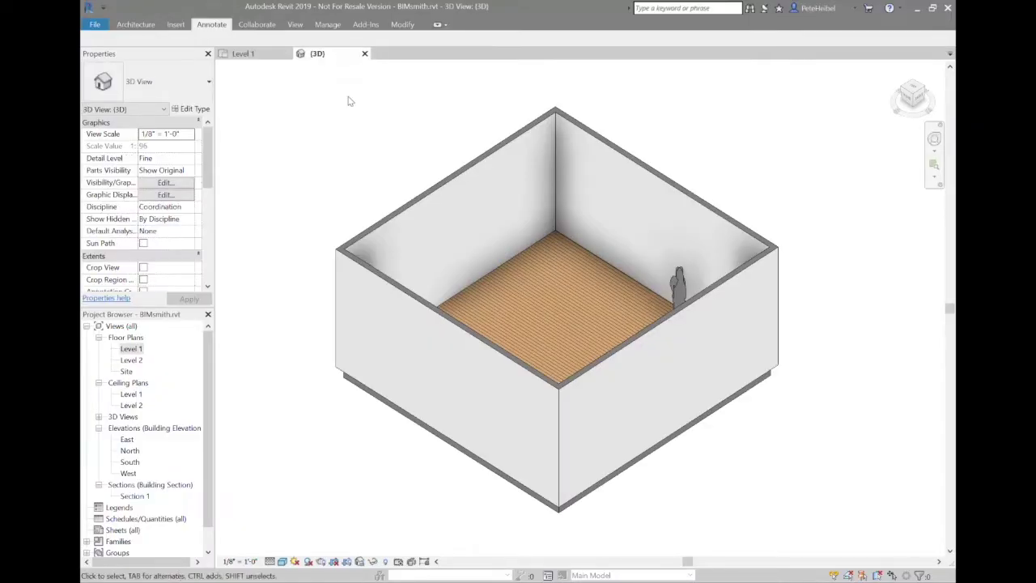
mouse_move(243, 53)
left_click(327, 25)
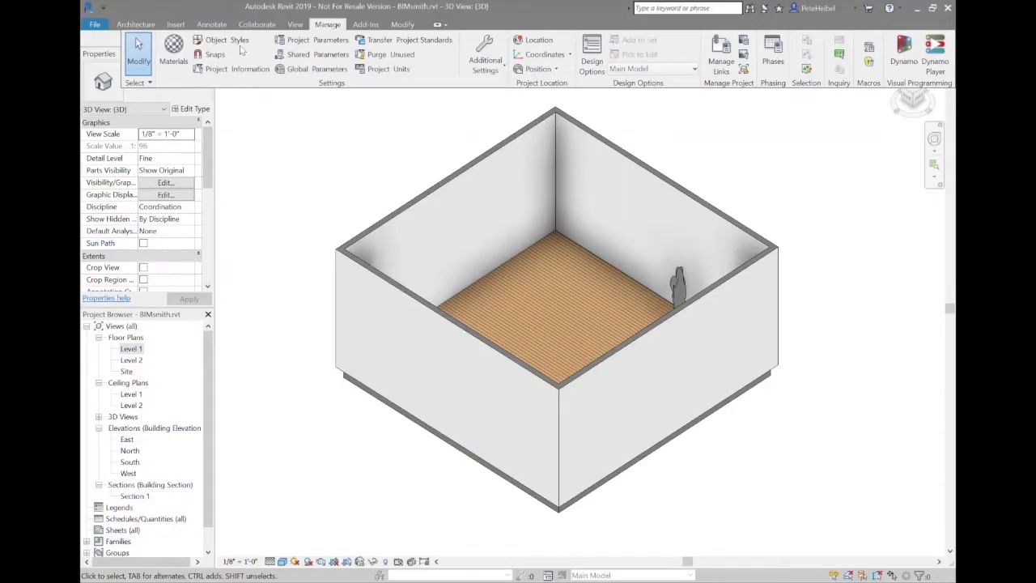
left_click(183, 64)
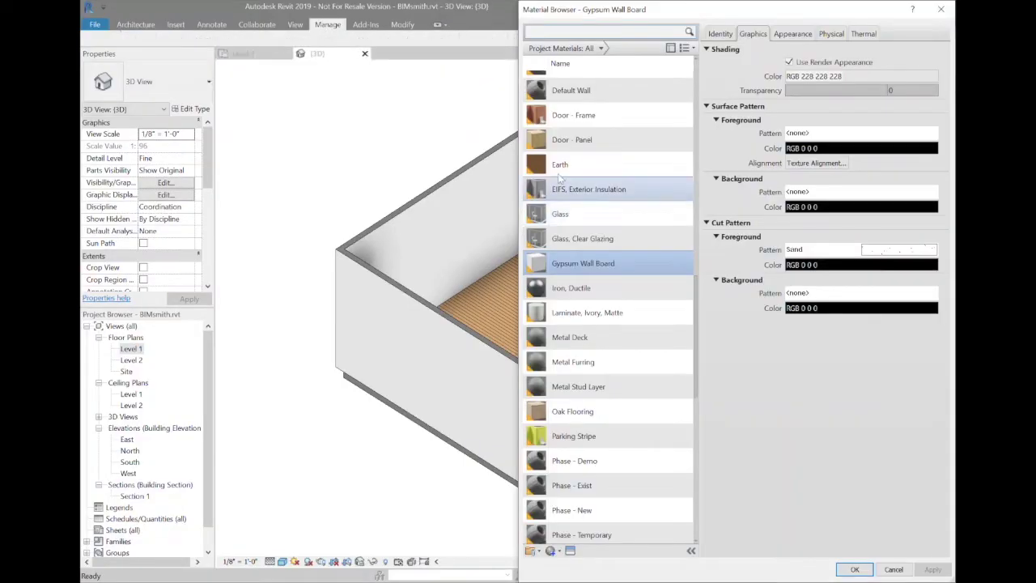
scroll(589, 129, "down", 3)
scroll(588, 138, "down", 3)
scroll(588, 142, "up", 1)
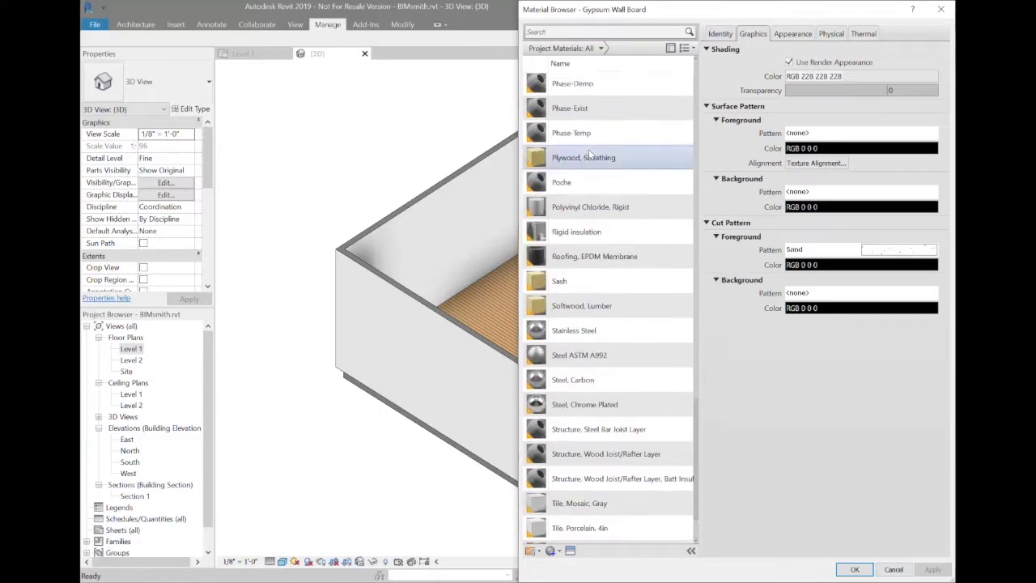
scroll(589, 149, "up", 6)
scroll(588, 149, "up", 2)
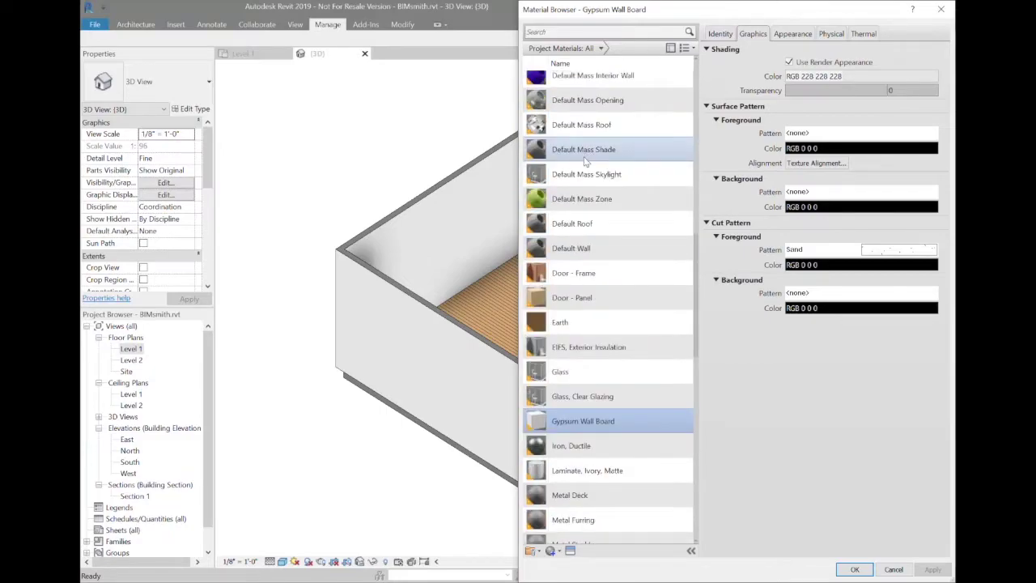
left_click(670, 48)
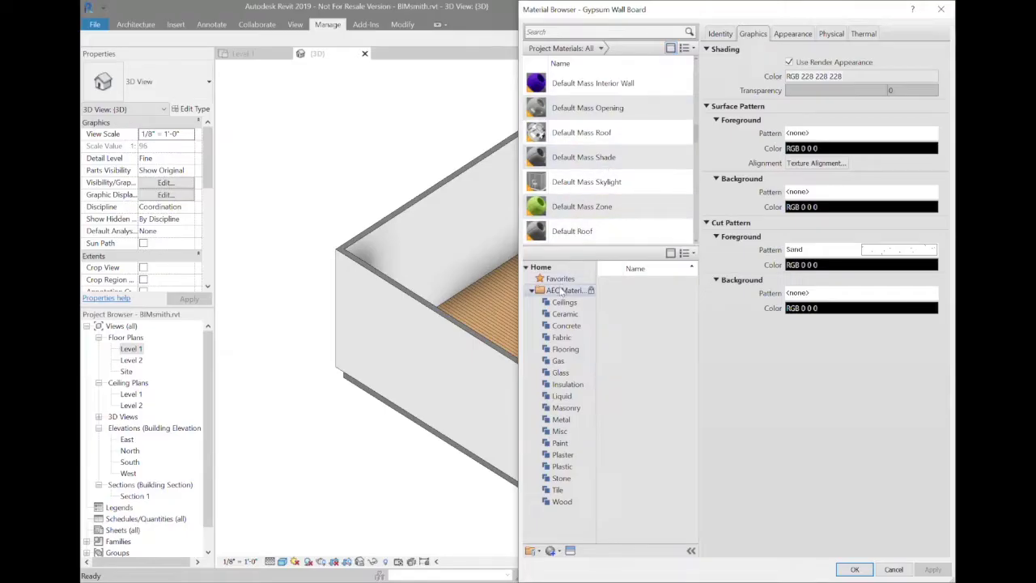
left_click(532, 291)
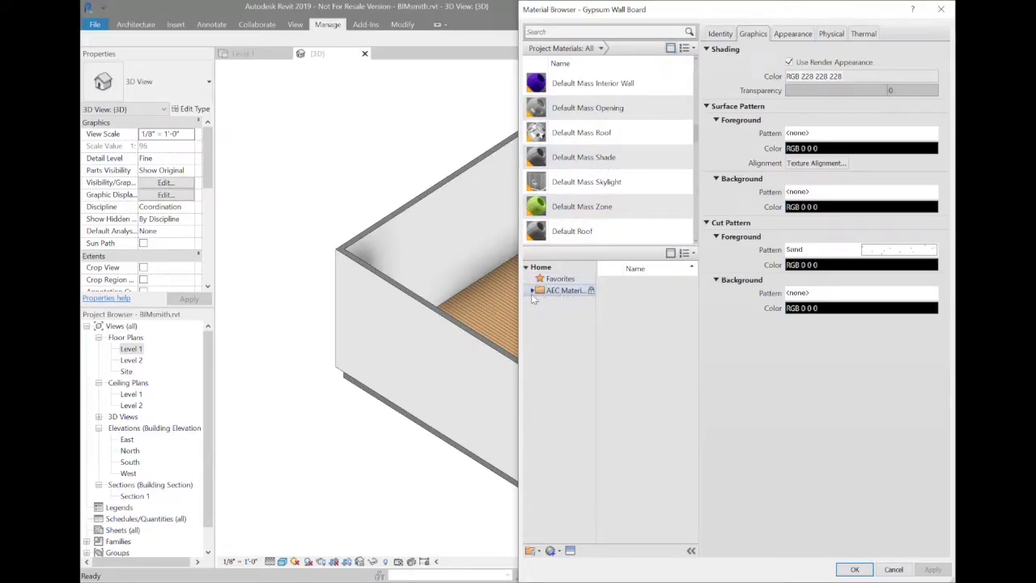
Open the SPEEDHIDE .adsklib from Downloads as an existing library and widen the browser for full names
left_click(530, 550)
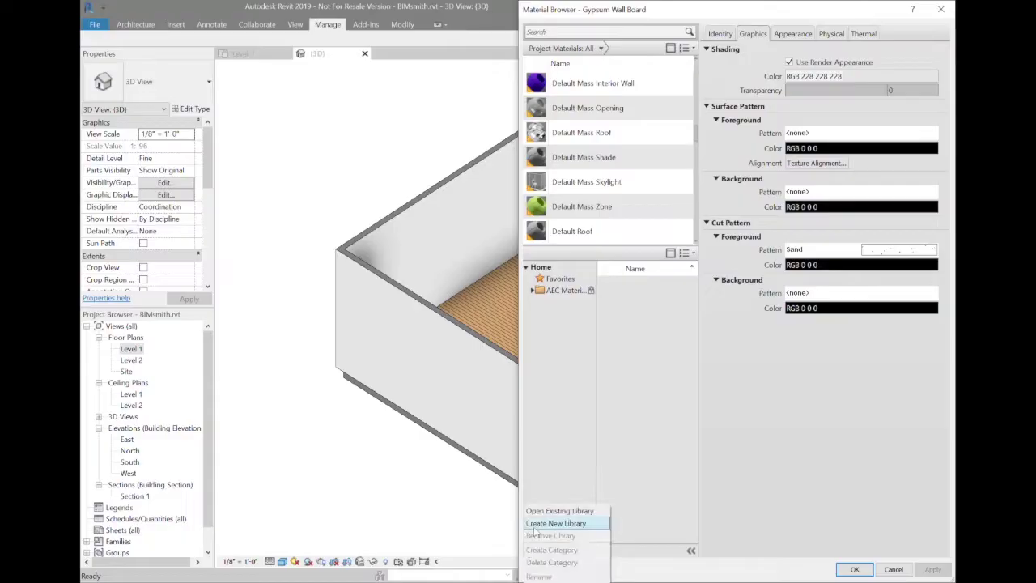
left_click(538, 511)
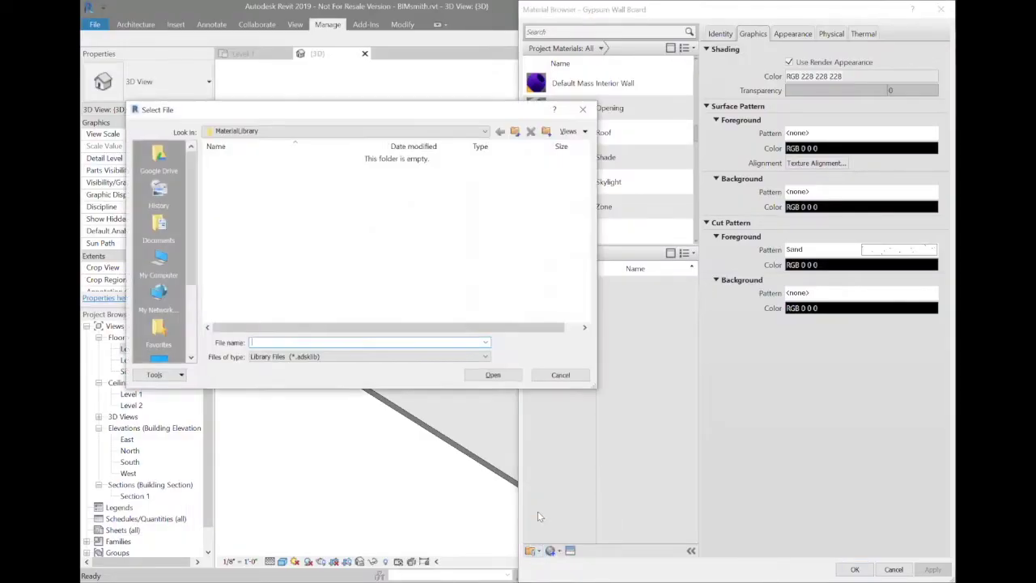
left_click(161, 257)
double_click(220, 207)
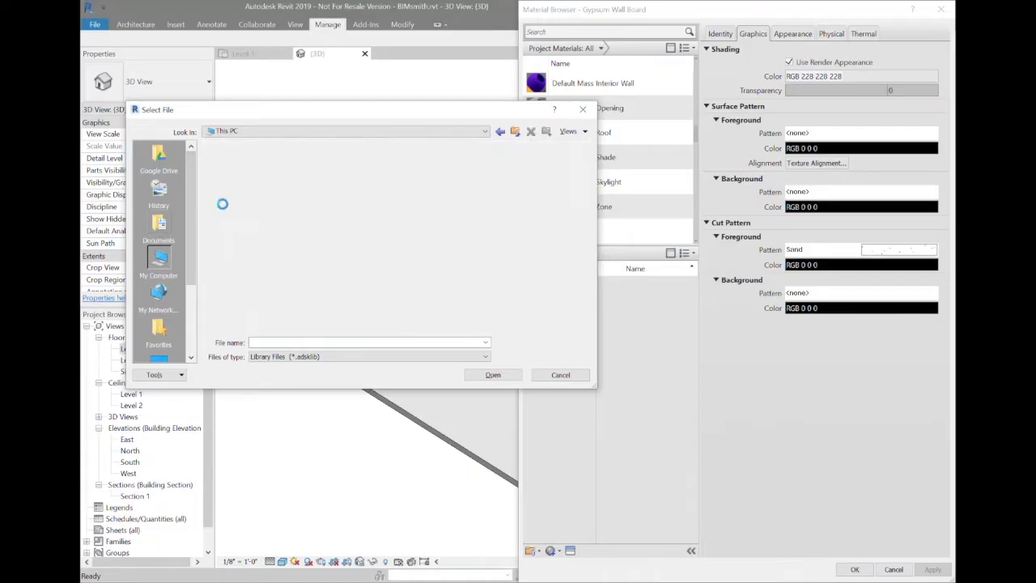
double_click(254, 160)
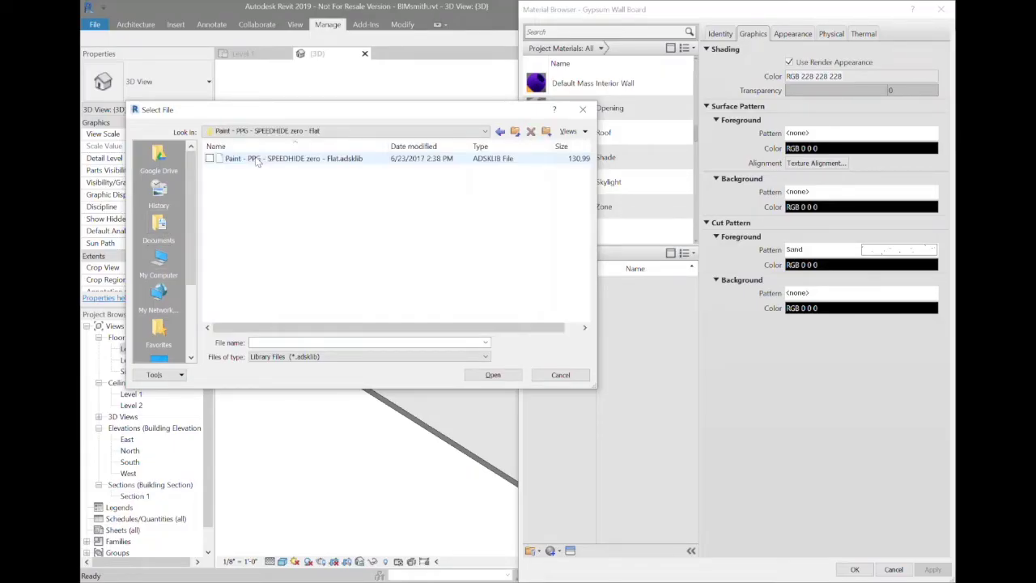
left_click(258, 160)
left_click(479, 375)
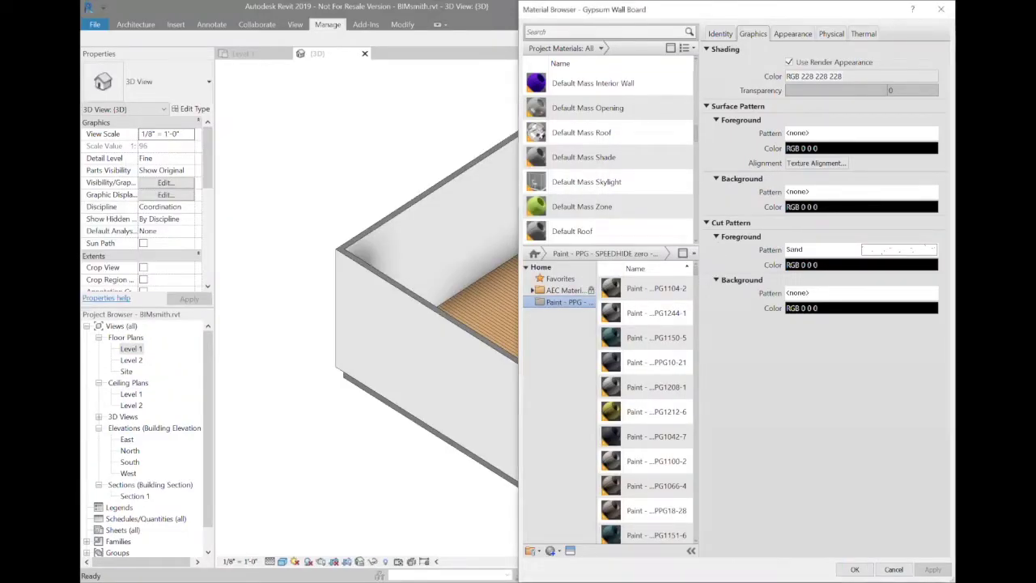
left_click_drag(518, 367, 503, 358)
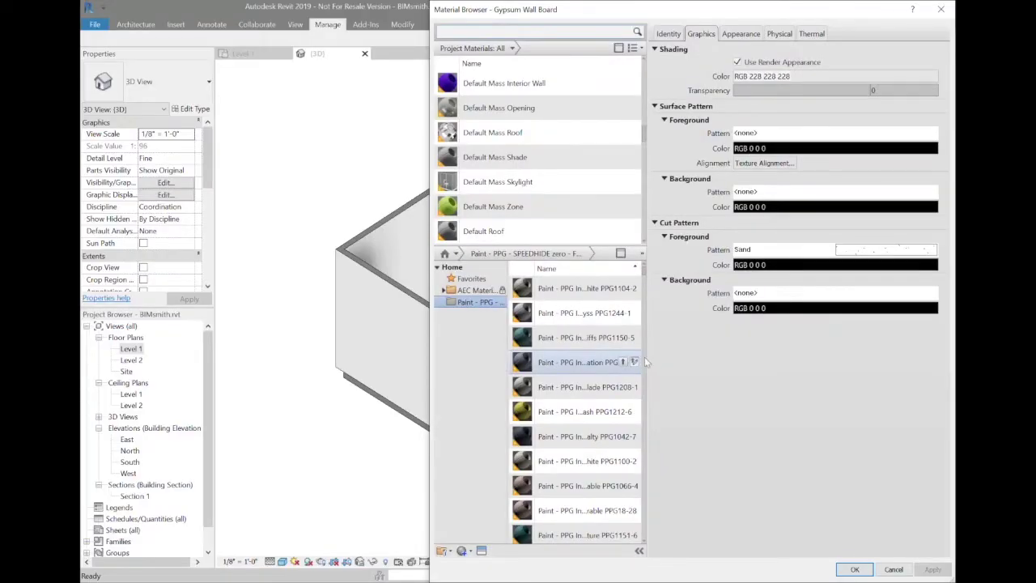
left_click_drag(645, 357, 731, 362)
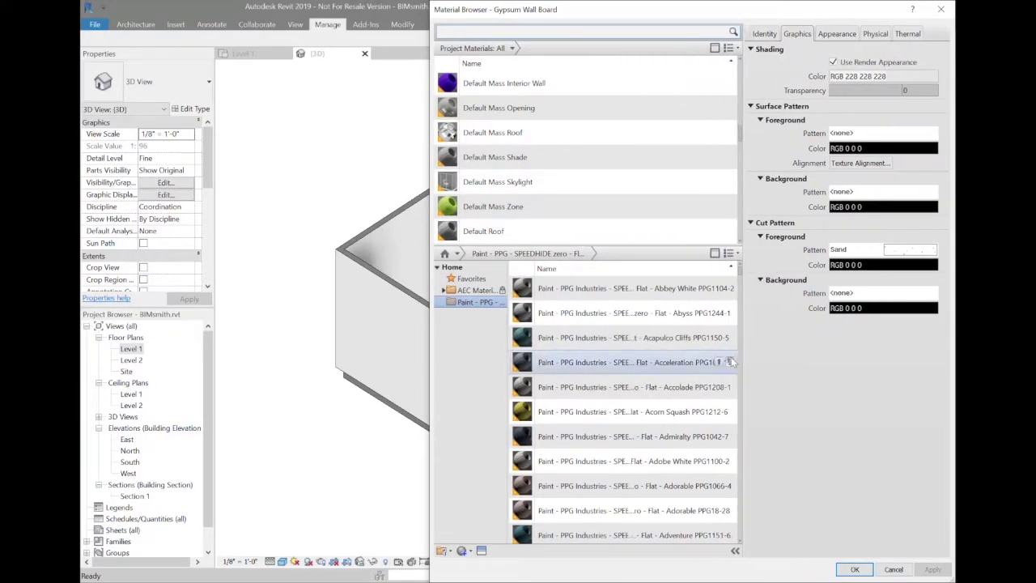
Scroll the PPG library and add the Bashful and Be Yourself paints to the project
scroll(576, 338, "down", 3)
scroll(576, 338, "down", 3)
scroll(574, 337, "down", 2)
scroll(575, 337, "down", 2)
scroll(575, 338, "down", 2)
scroll(574, 337, "down", 2)
scroll(575, 337, "down", 2)
scroll(575, 338, "down", 2)
scroll(574, 338, "down", 2)
scroll(575, 337, "down", 2)
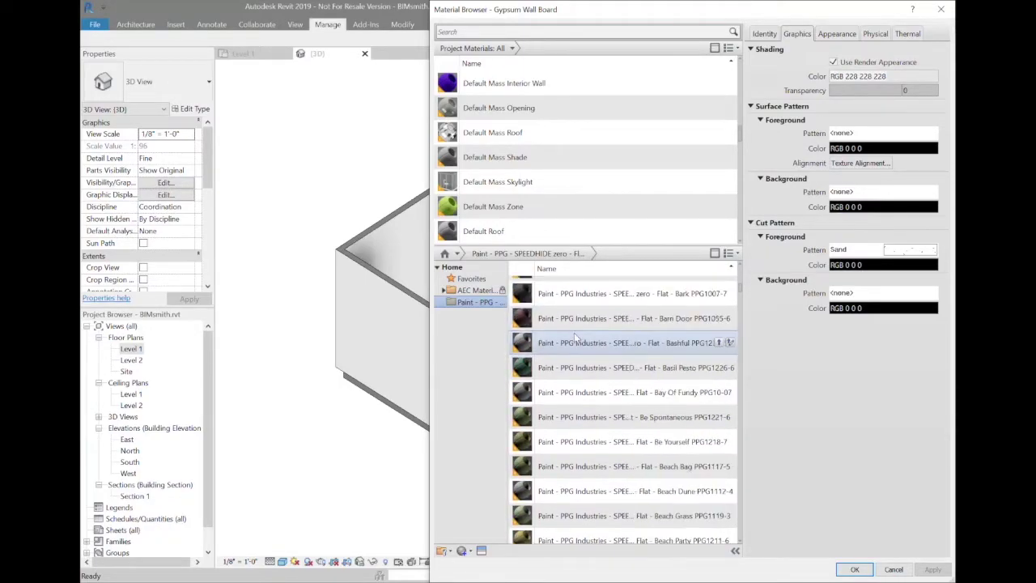
left_click(718, 343)
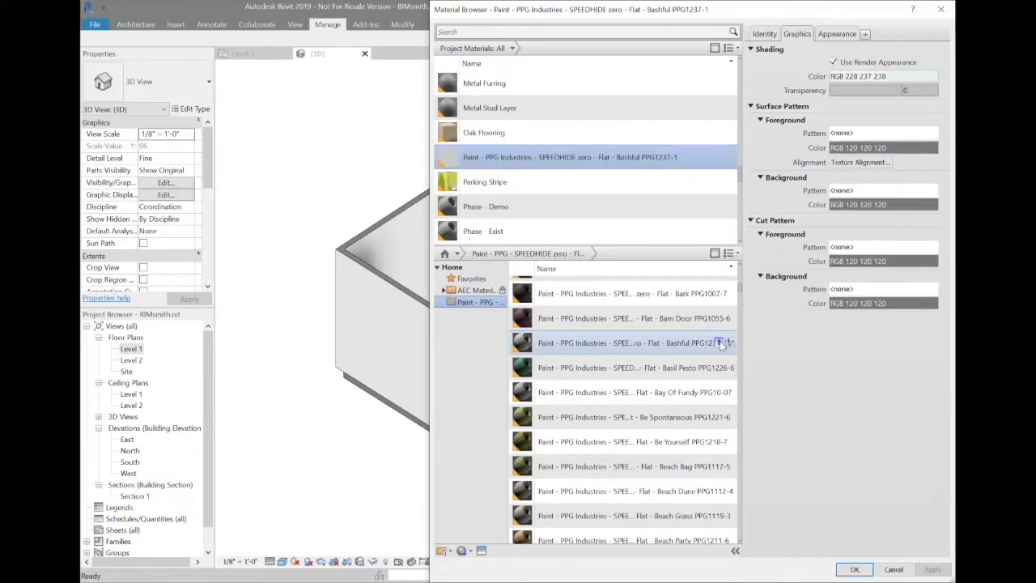
left_click(718, 442)
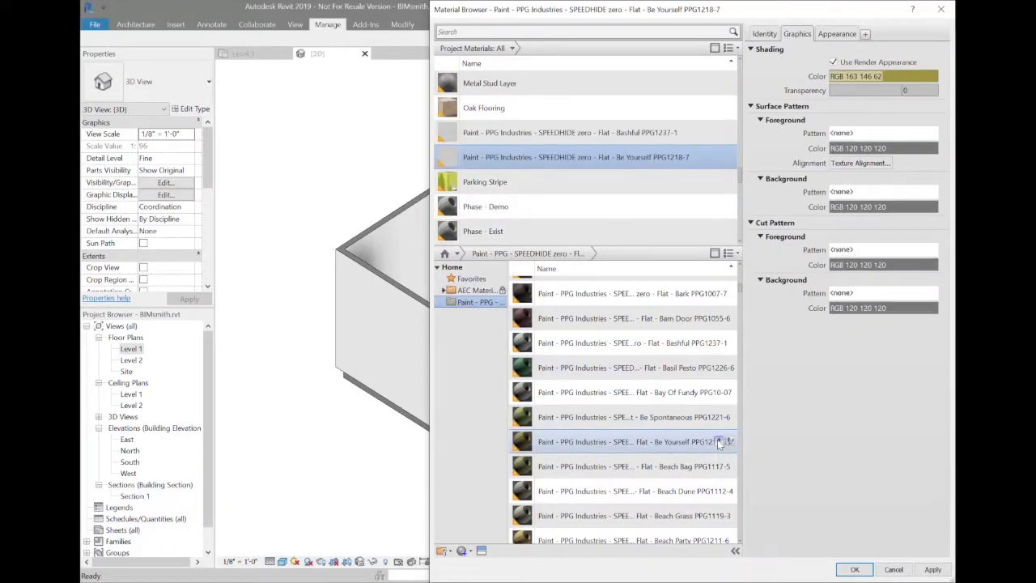
Add Bermuda Sand and Bit Of Heaven, check Bashful's appearance, and close the browser with OK
scroll(718, 442, "down", 3)
scroll(718, 445, "down", 3)
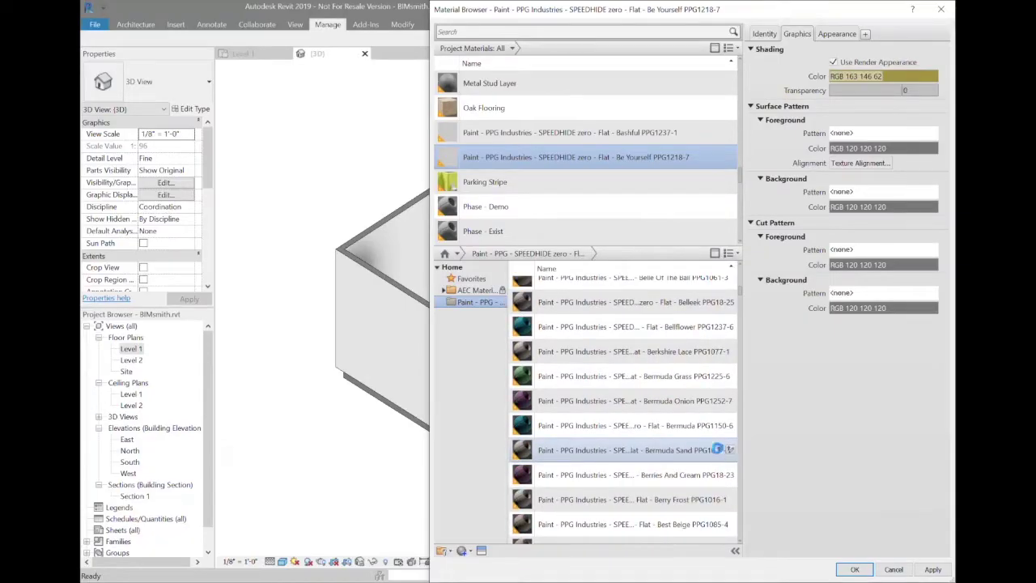
left_click(718, 449)
scroll(718, 450, "down", 1)
scroll(719, 453, "down", 2)
scroll(720, 455, "down", 1)
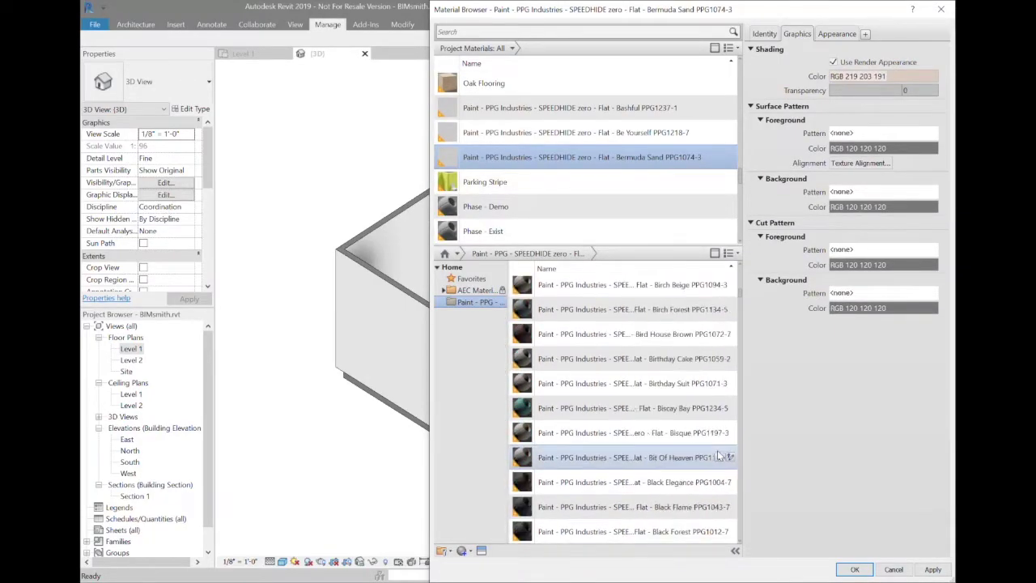
left_click(717, 458)
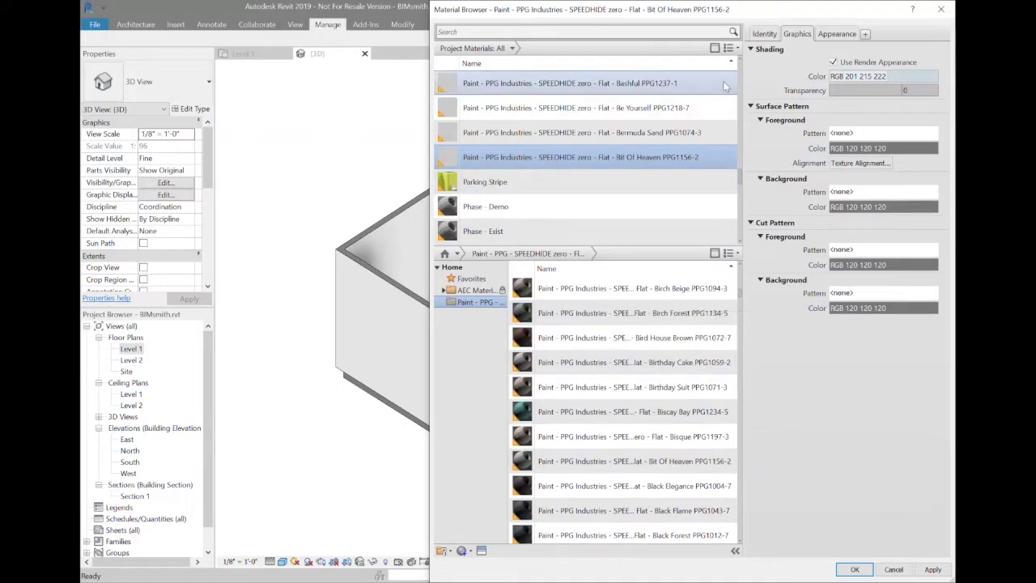
left_click(714, 48)
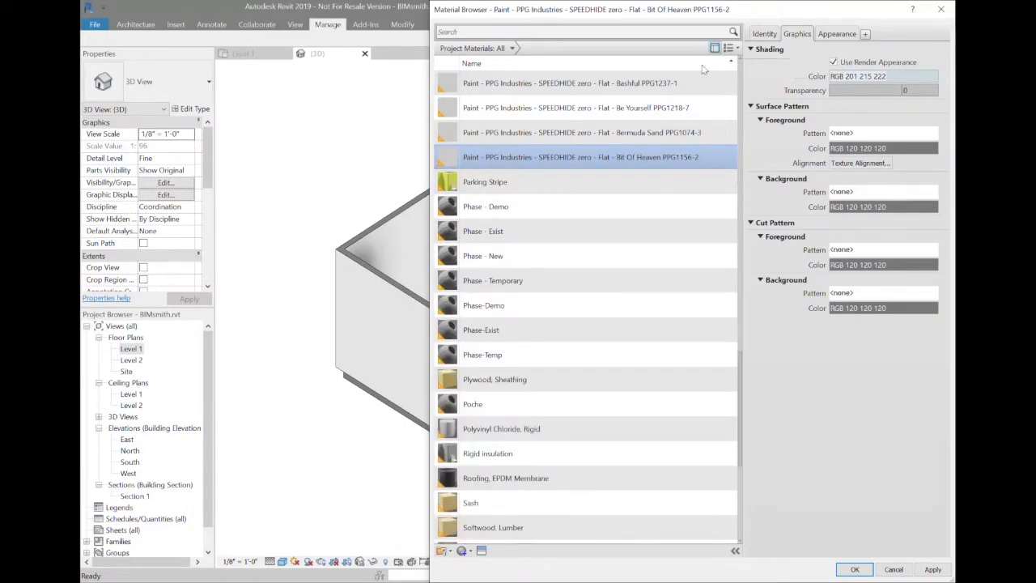
left_click(836, 33)
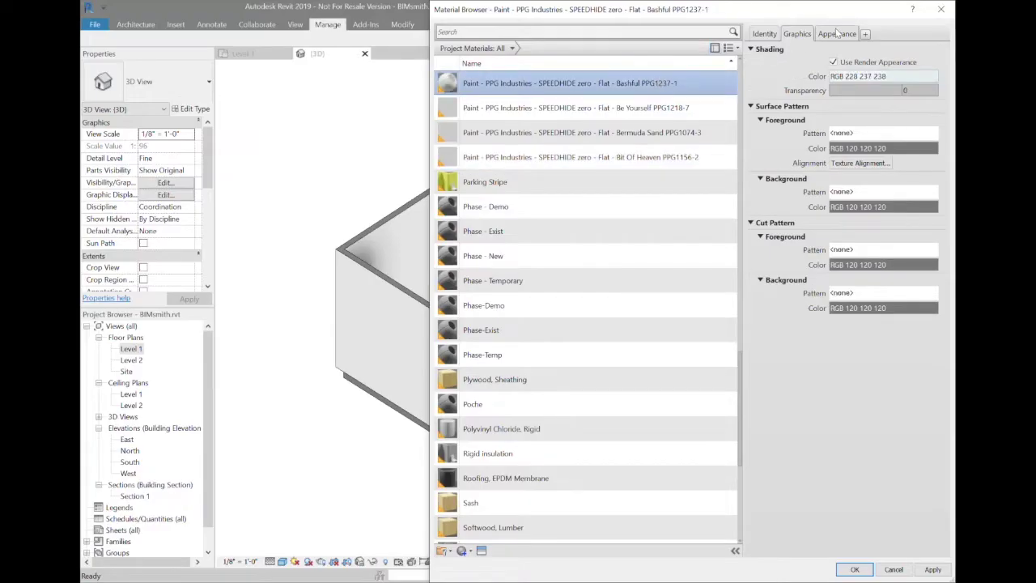
left_click(855, 569)
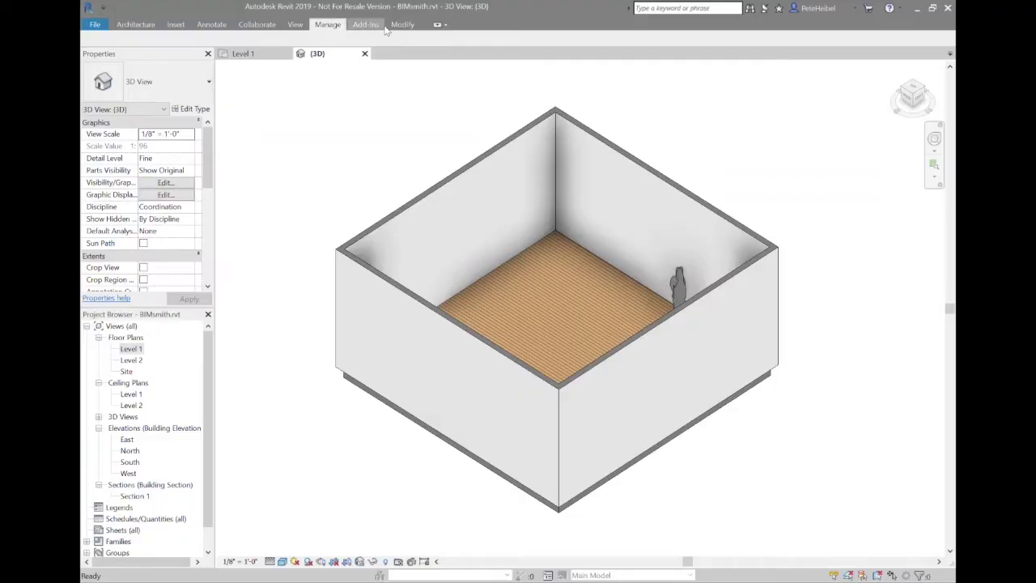
With the Paint tool filtered to PPG paints, paint the left interior wall face Be Yourself yellow
left_click(400, 25)
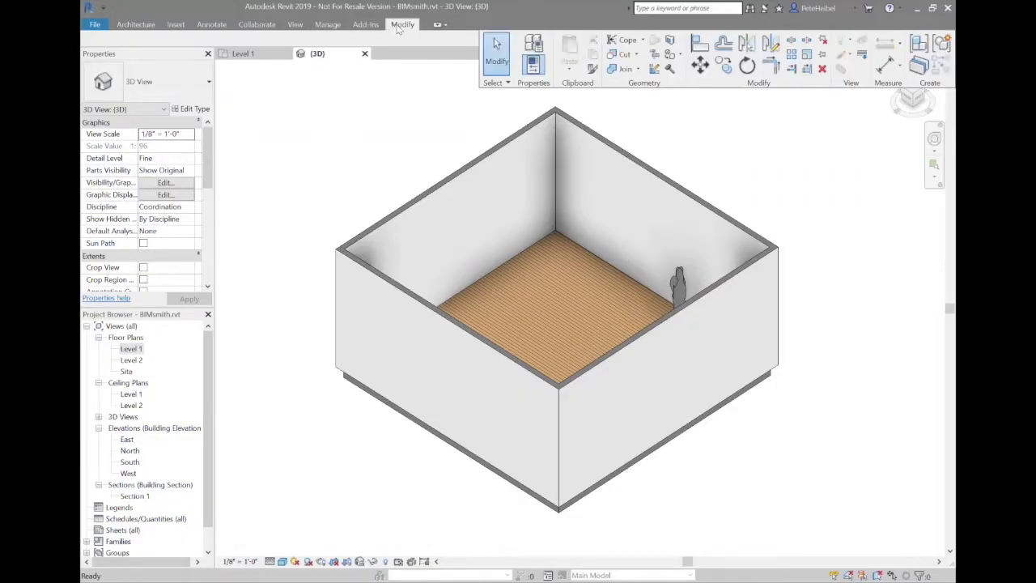
left_click(679, 54)
left_click(643, 75)
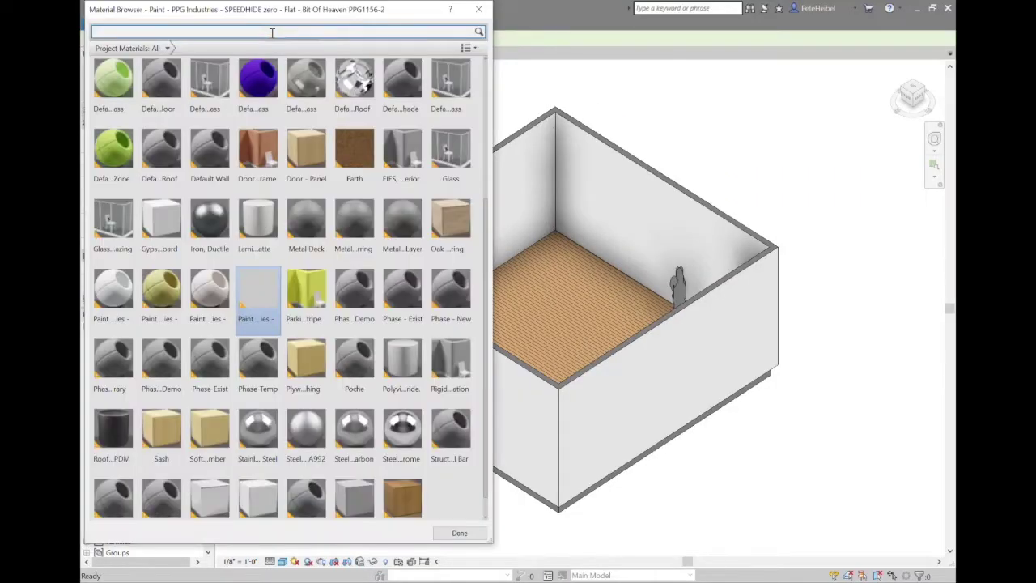
type("ppg")
key("Return")
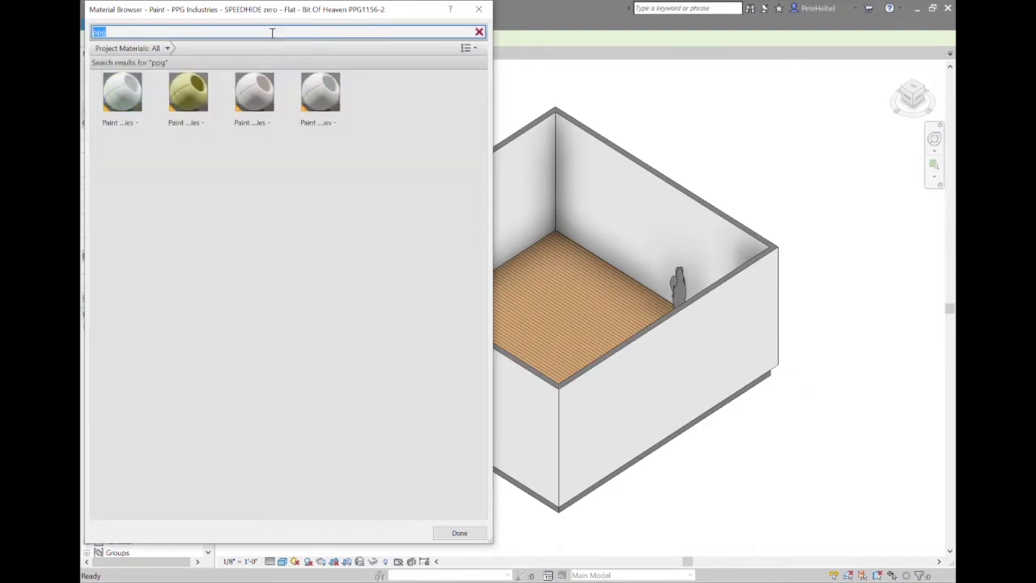
left_click(188, 93)
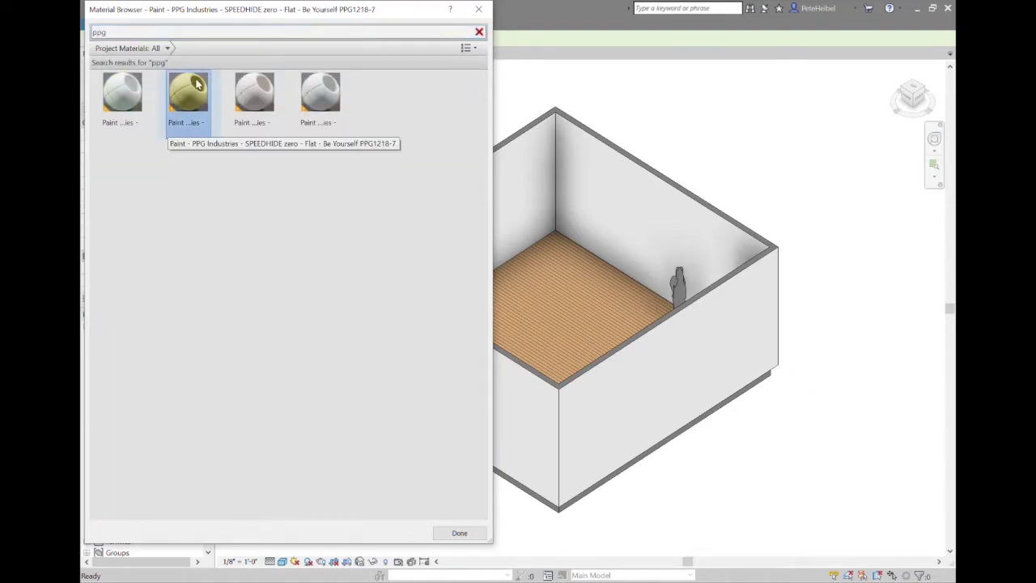
left_click(533, 196)
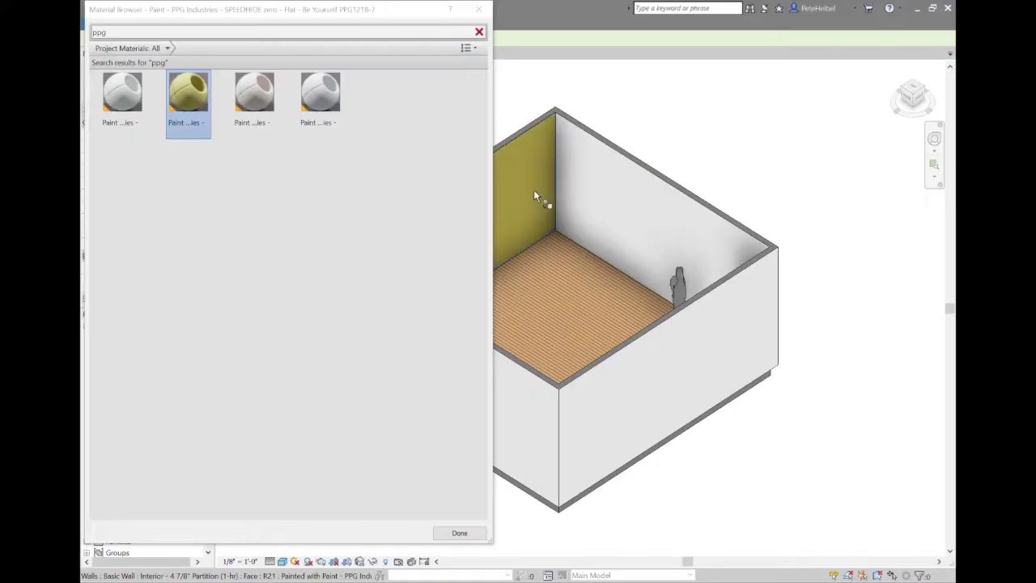
Paint the back wall face Bermuda Sand, then orbit and try the Bit Of Heaven and Bashful swatches
left_click(254, 93)
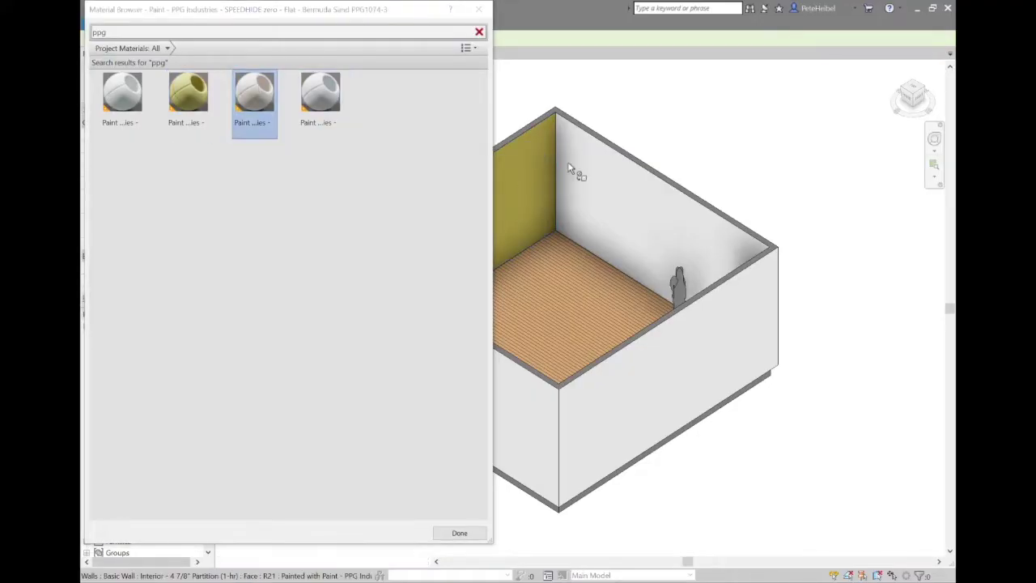
left_click(600, 186)
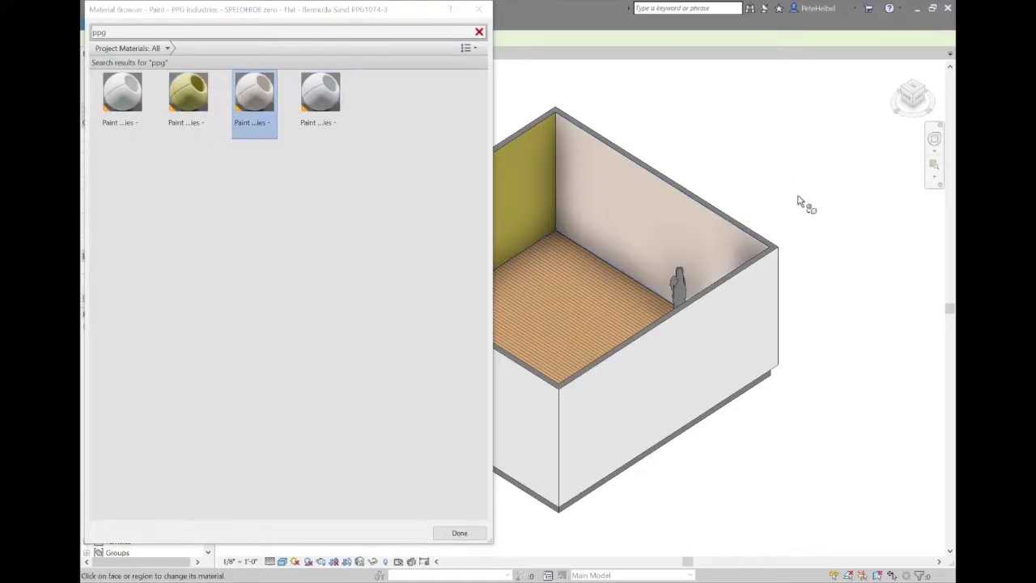
mouse_move(729, 241)
middle_mouse_down("shift")
mouse_move(653, 254)
mouse_move(468, 256)
mouse_move(245, 219)
middle_mouse_up("shift")
left_click(321, 93)
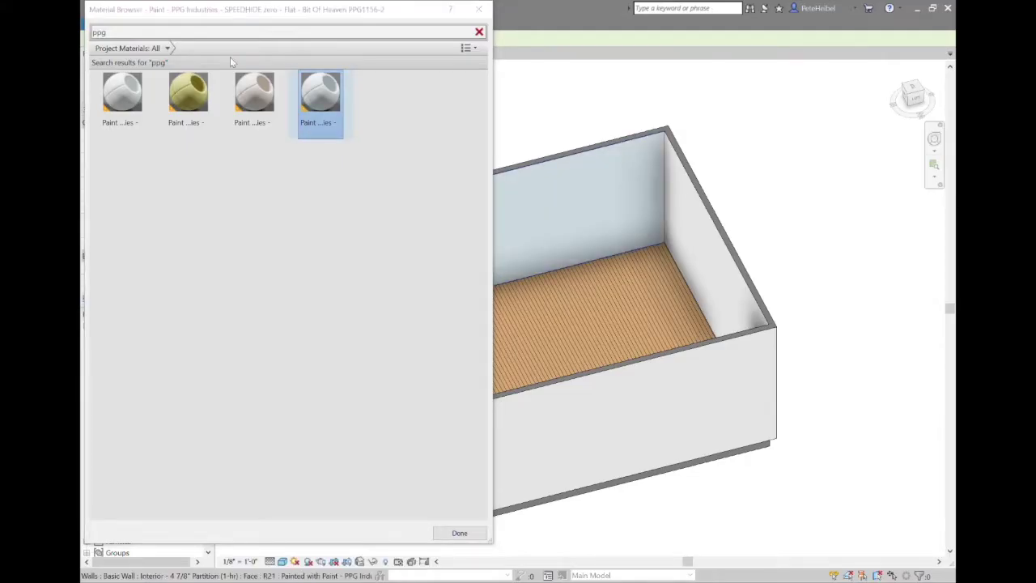
left_click(122, 96)
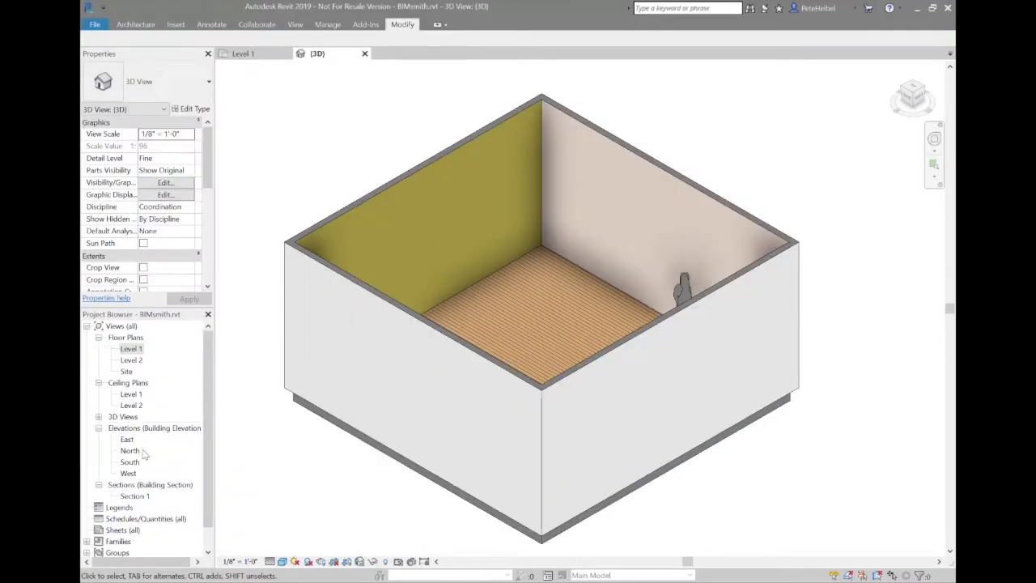
In Section 1, edit the partition wall type's structure and insert a layer moved to the interior face
double_click(132, 496)
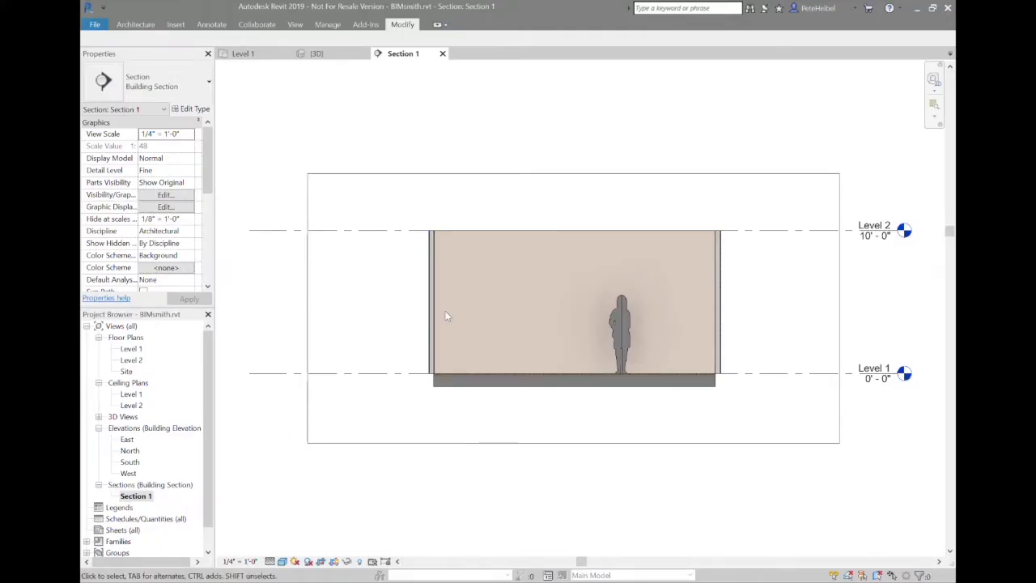
scroll(445, 316, "up", 4)
left_click(645, 152)
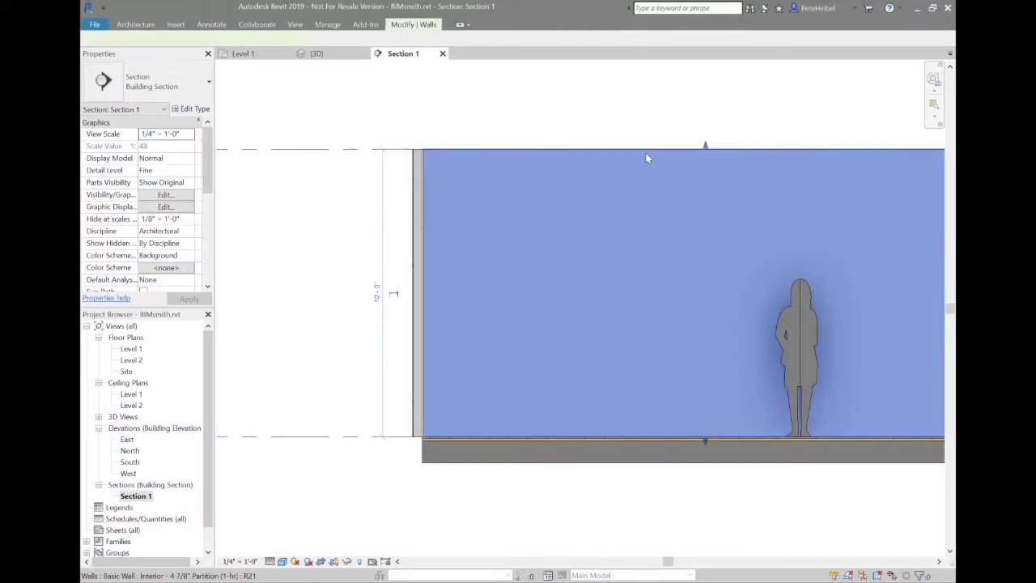
left_click(193, 109)
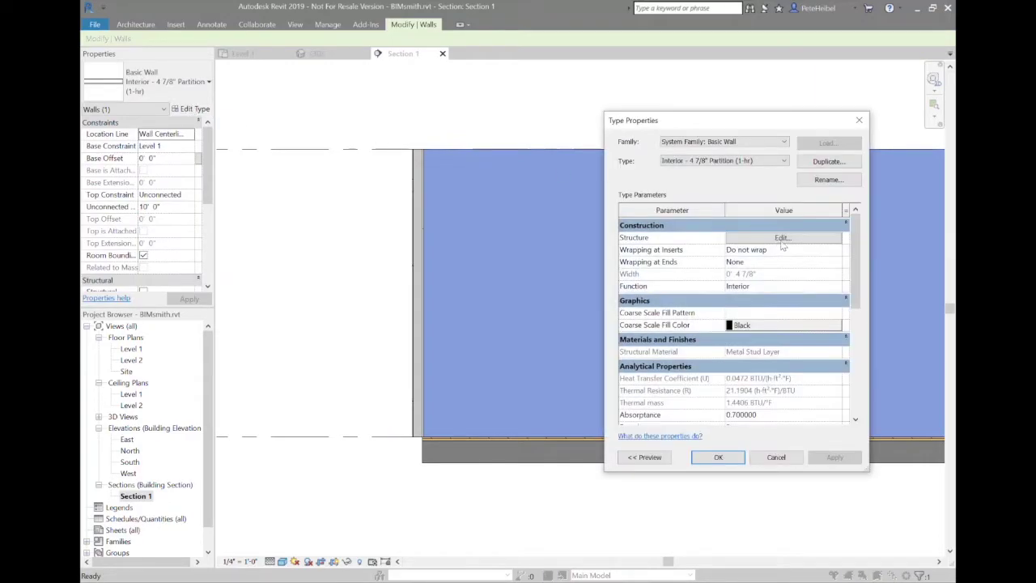
left_click(780, 238)
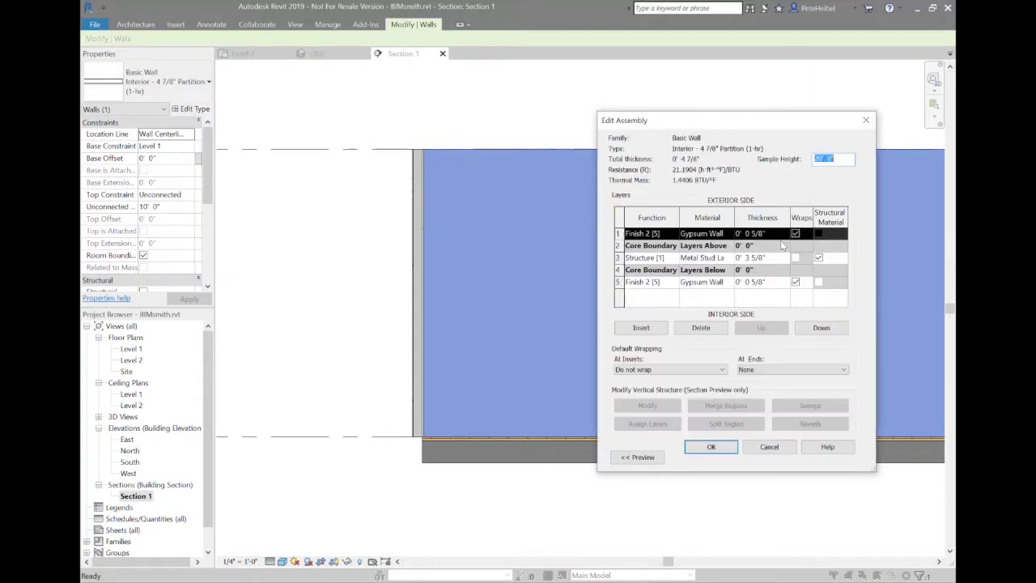
left_click(641, 332)
left_click(820, 328)
left_click(821, 328)
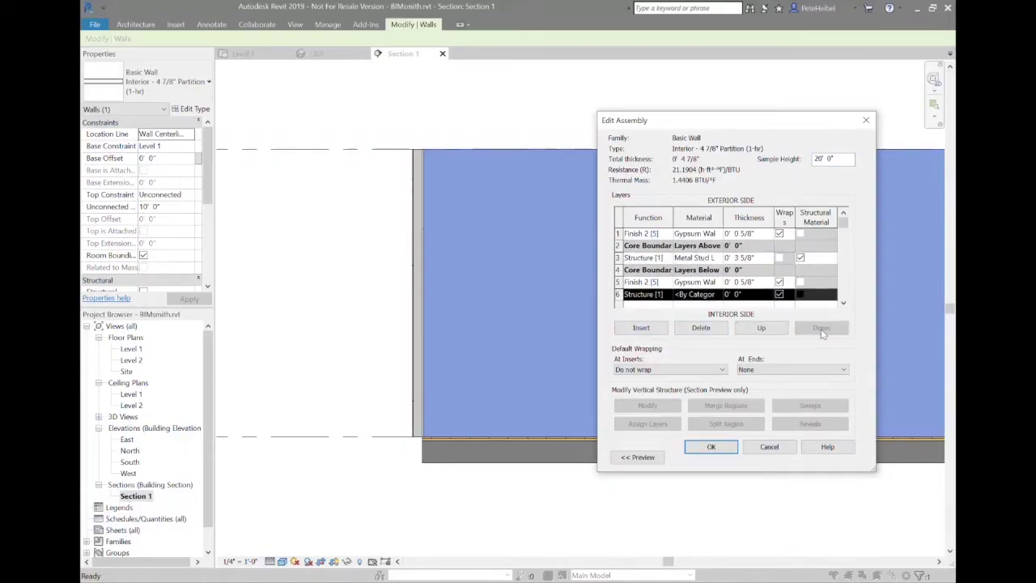
Give the new layer 1/32-inch thickness, the PPG paint material and a new function, confirming both dialogs
left_click(757, 295)
type("1/32")
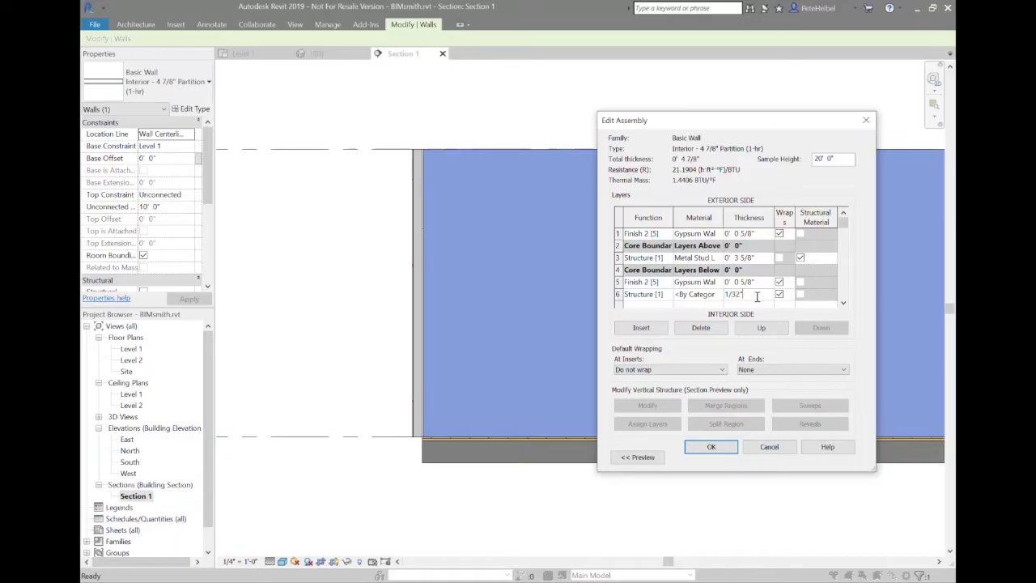
key("Tab")
left_click(717, 295)
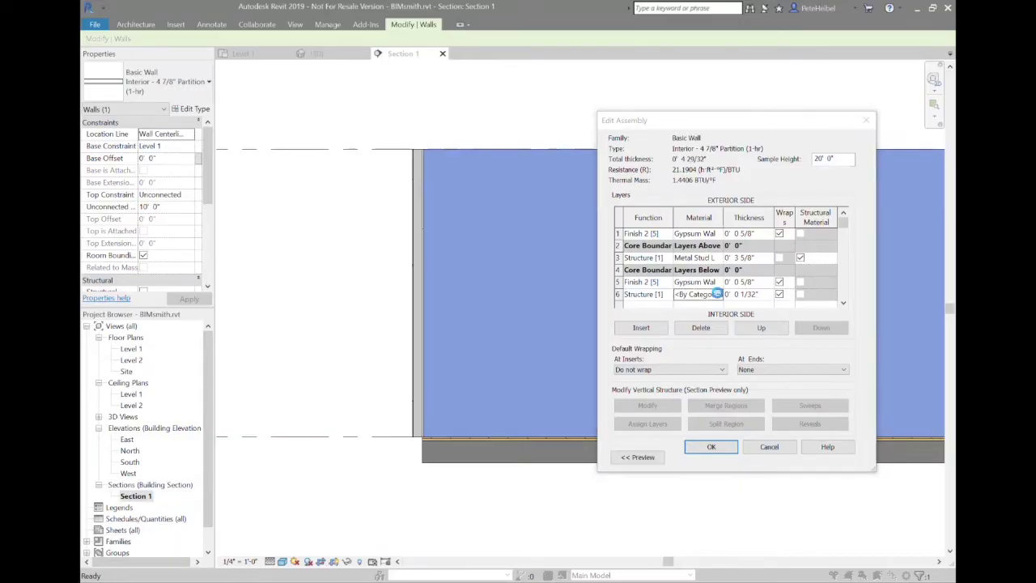
left_click(718, 296)
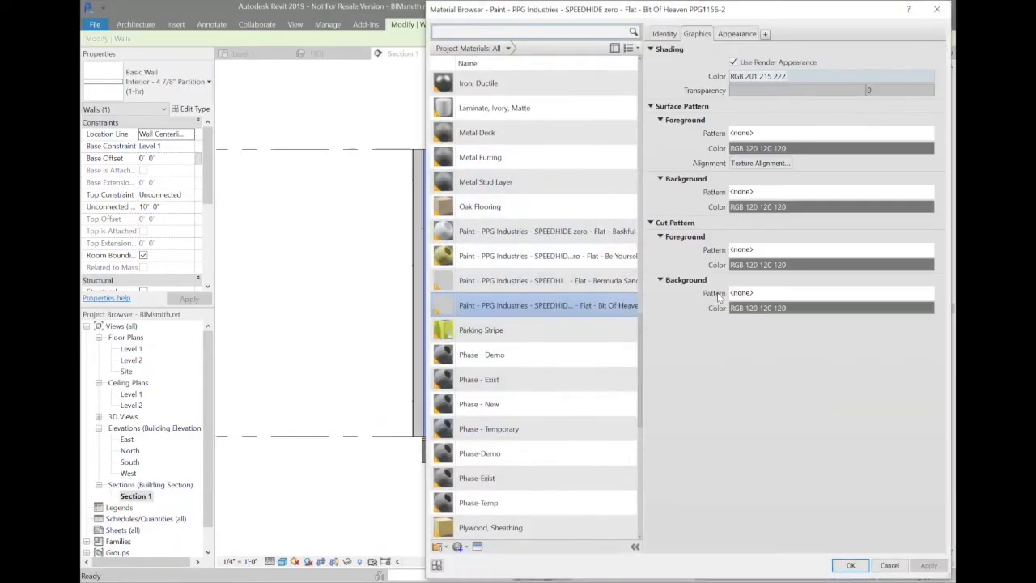
double_click(567, 255)
left_click(647, 294)
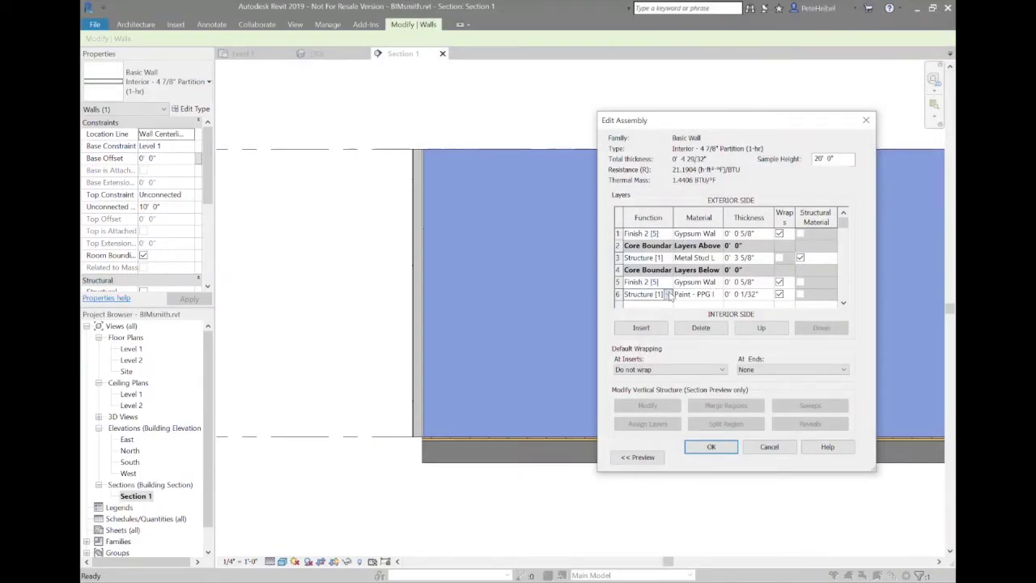
scroll(659, 316, "down", 1)
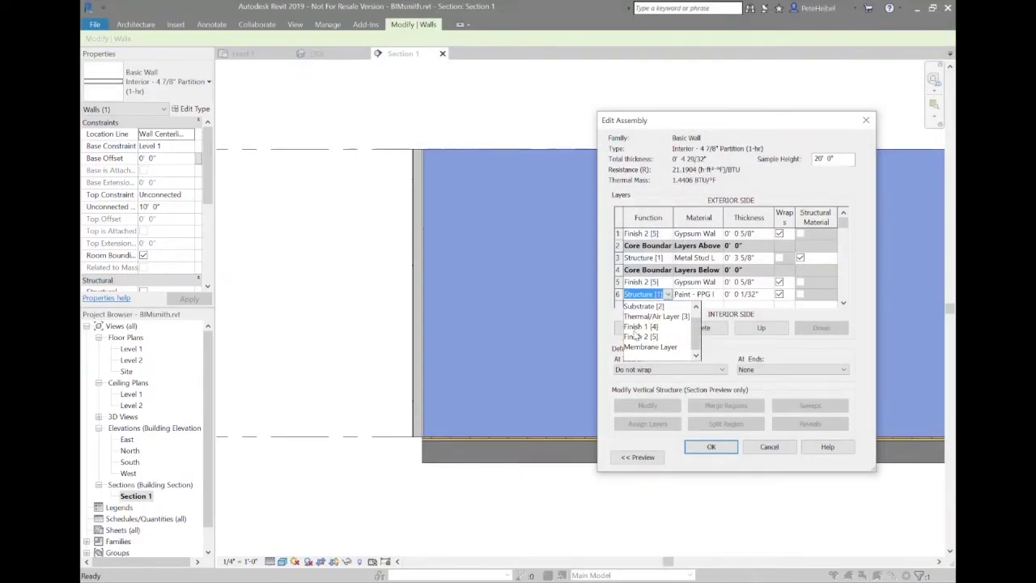
left_click(635, 337)
left_click(702, 447)
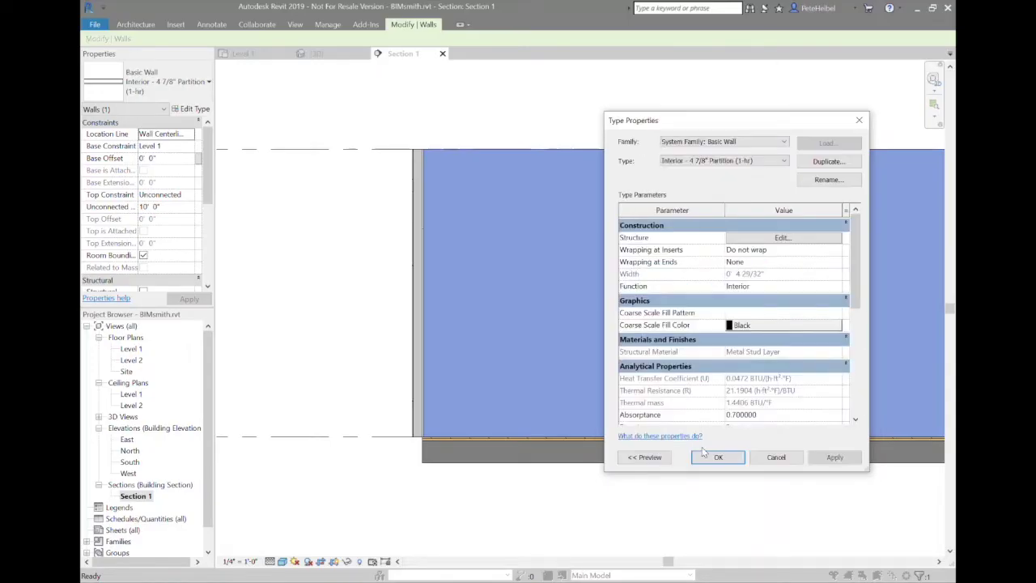
left_click(703, 457)
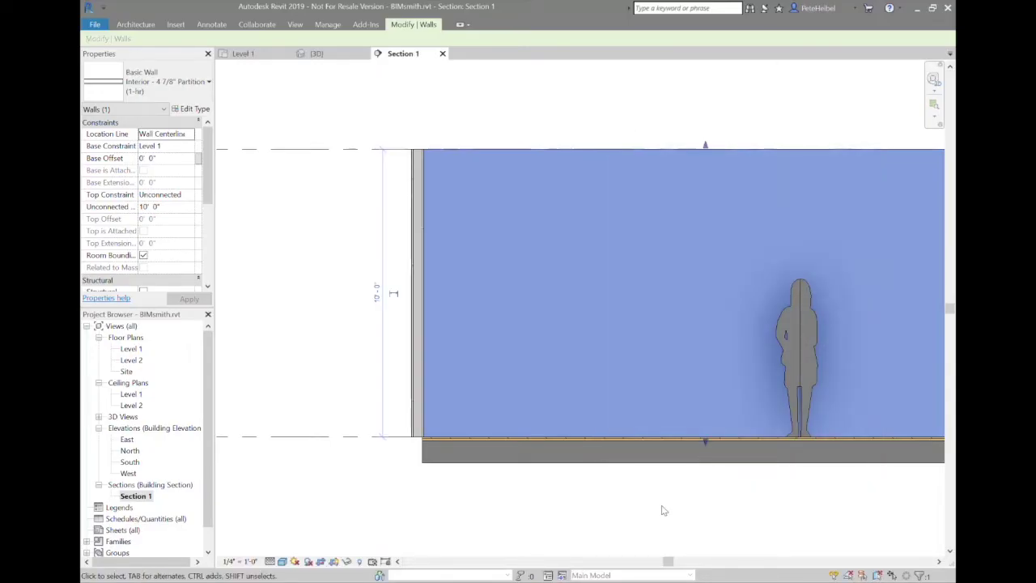
Zoom region into the top-left corner of the wall in Section 1
left_click(662, 510)
key("z")
key("r")
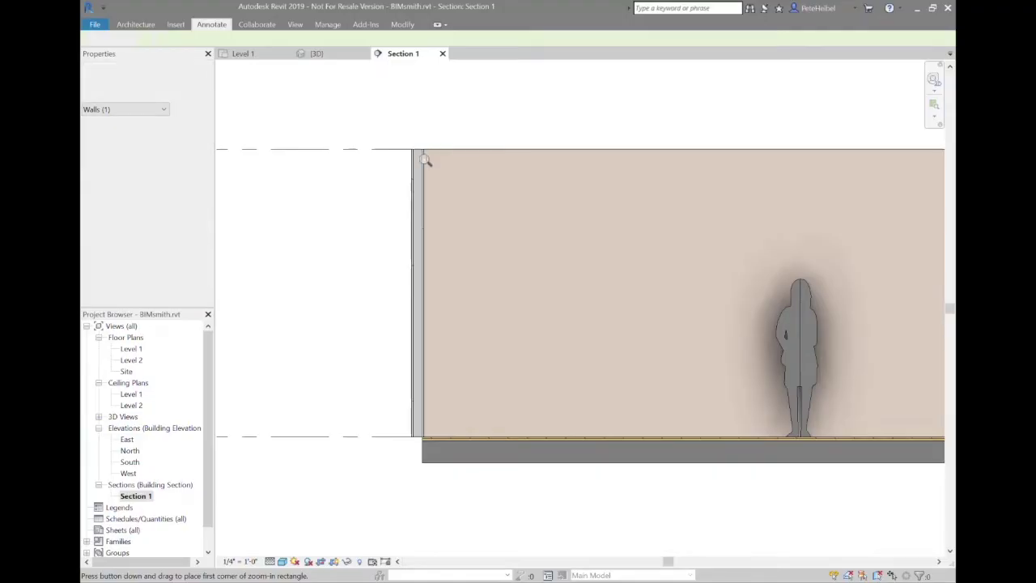
left_click_drag(409, 135, 432, 162)
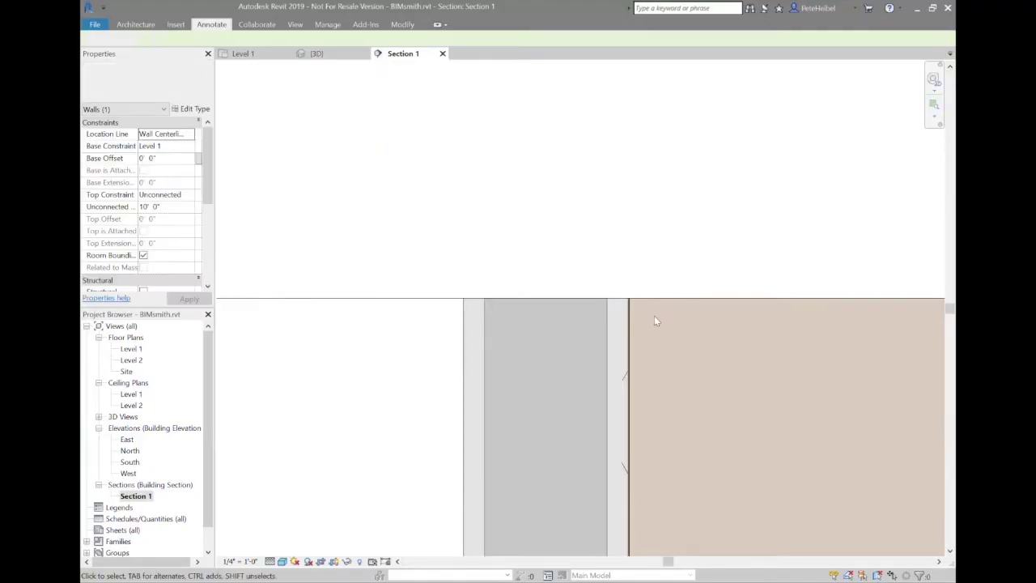
scroll(654, 316, "up", 3)
scroll(652, 315, "up", 2)
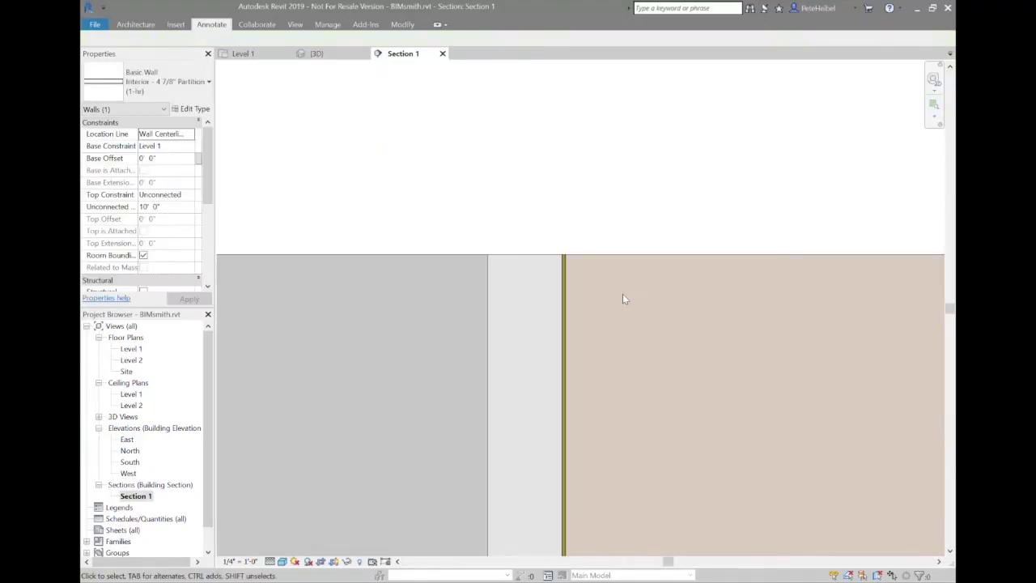
key("Escape")
Place a material tag for the Zero Interior Zero VOC Latex Flat paint layer above the wall
left_click(212, 24)
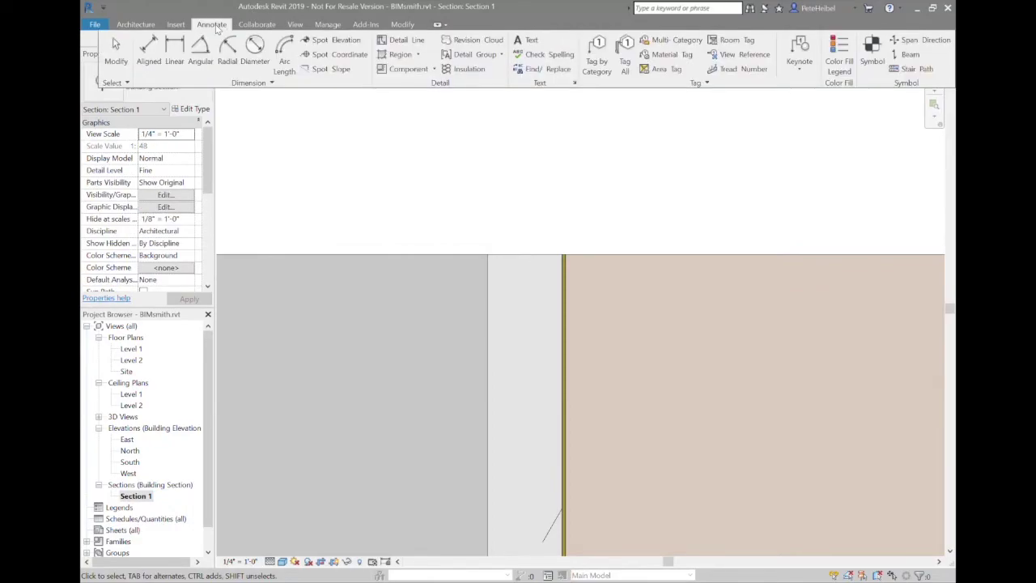
left_click(665, 55)
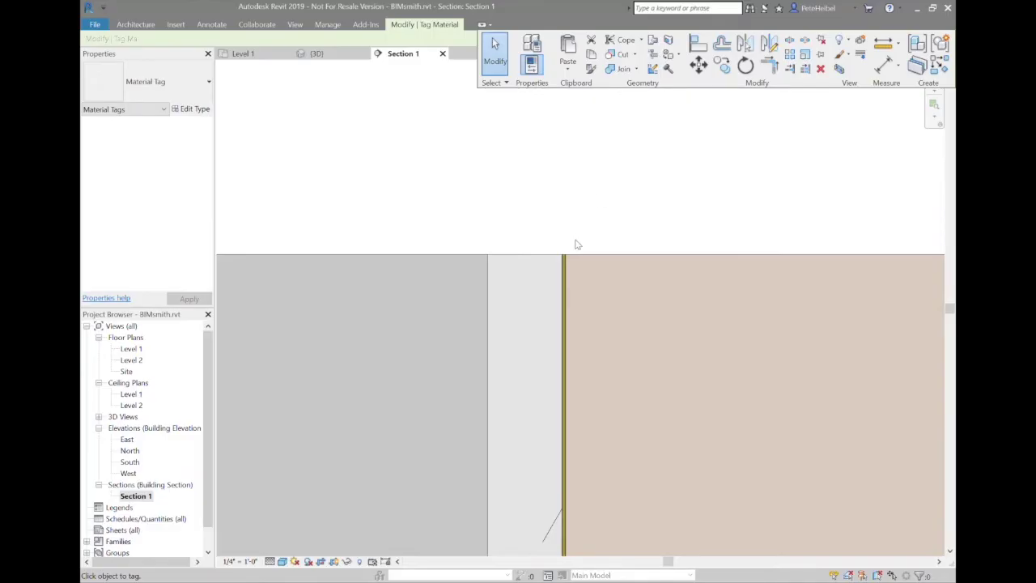
left_click(564, 285)
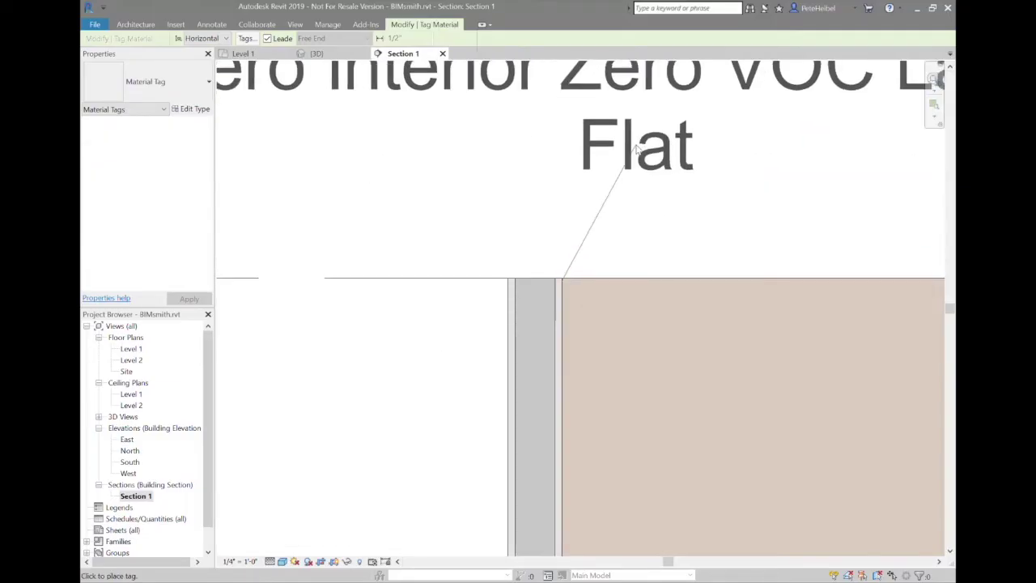
scroll(640, 150, "down", 3)
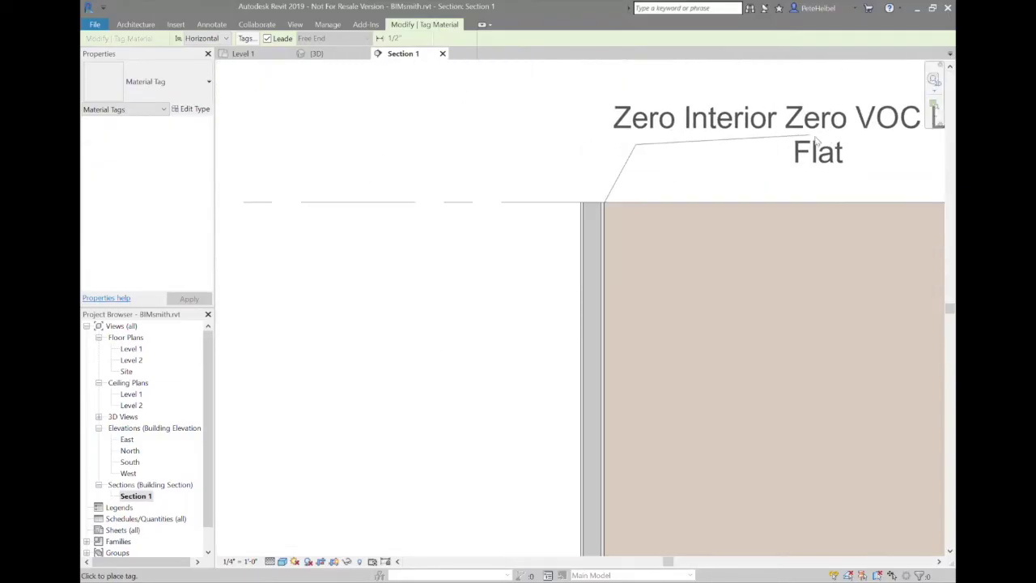
left_click(885, 158)
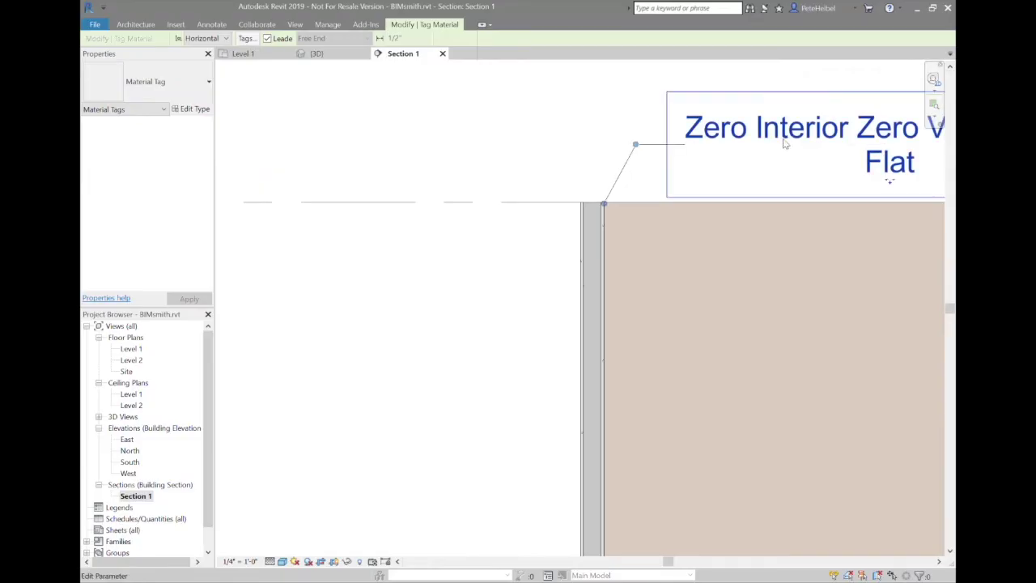
scroll(607, 187, "up", 1)
scroll(602, 194, "up", 1)
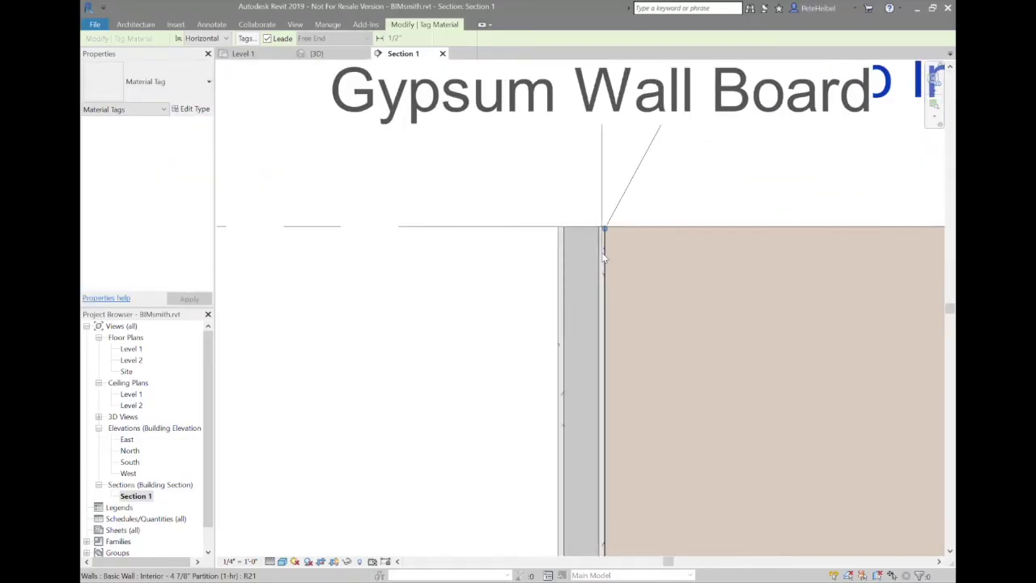
scroll(603, 257, "down", 1)
scroll(603, 257, "down", 1)
scroll(603, 257, "down", 1)
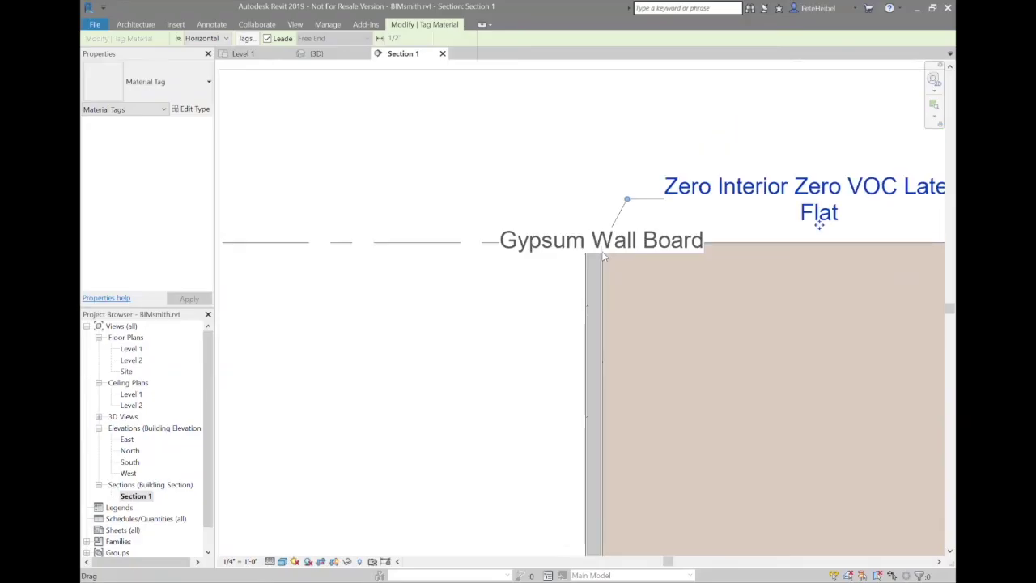
Tag the Gypsum Wall Board with a bent leader, then return to the 3D view
left_click(603, 257)
left_click(624, 125)
left_click(759, 129)
key("Escape")
key("ctrl+Tab")
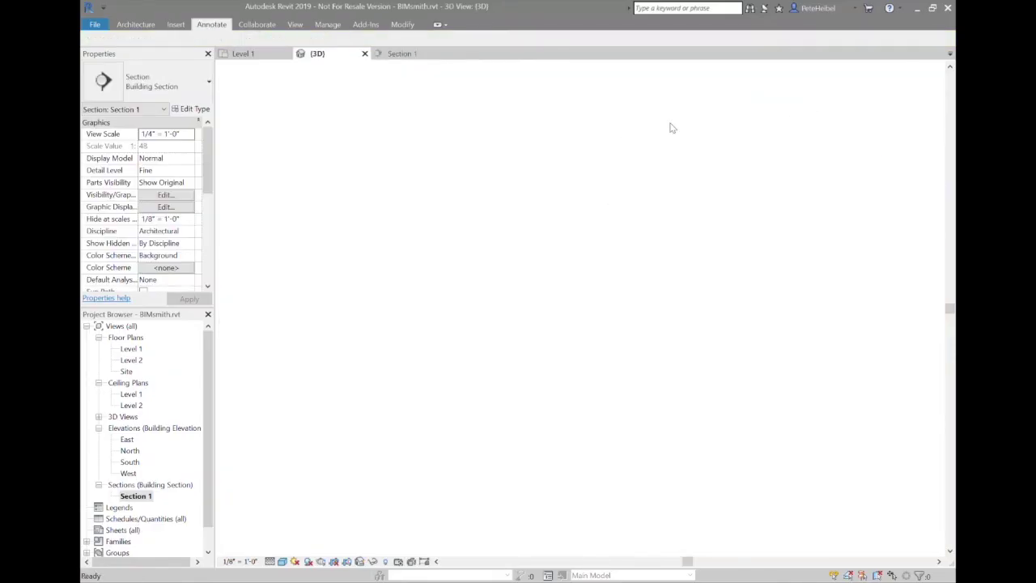